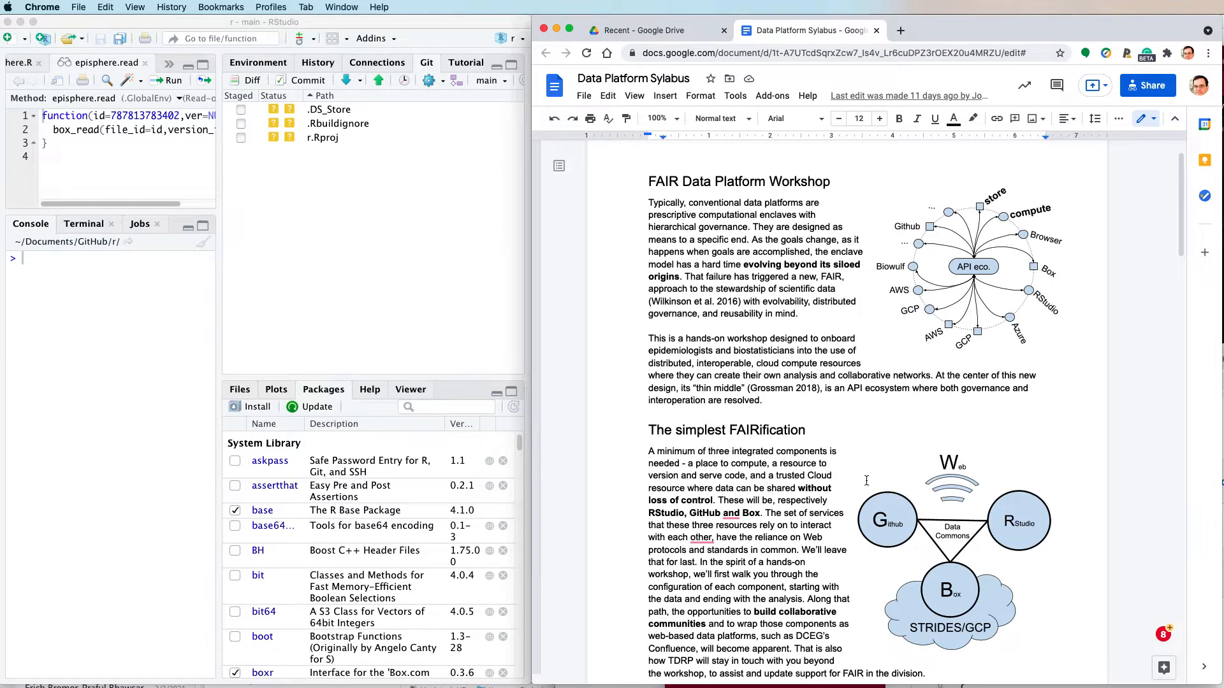
- Review the syllabus's "The simplest FAIRification" overview and its "Connect Github" instructions
scroll(786, 452, "down", 2)
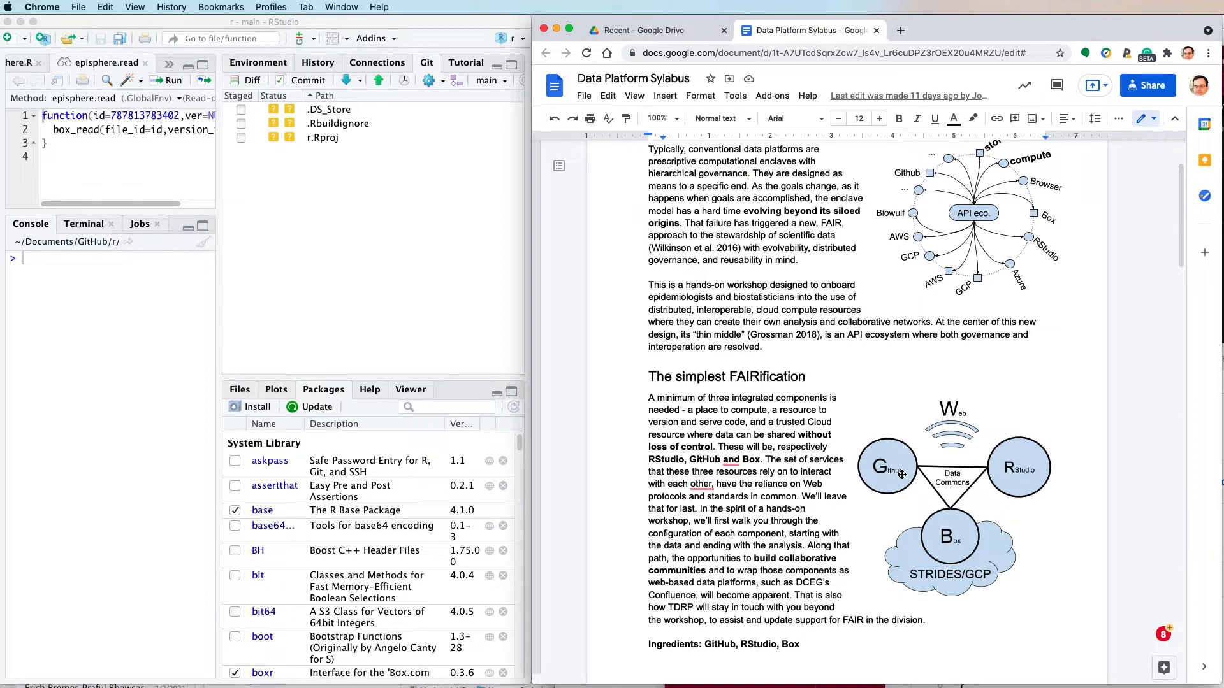
scroll(902, 474, "down", 15)
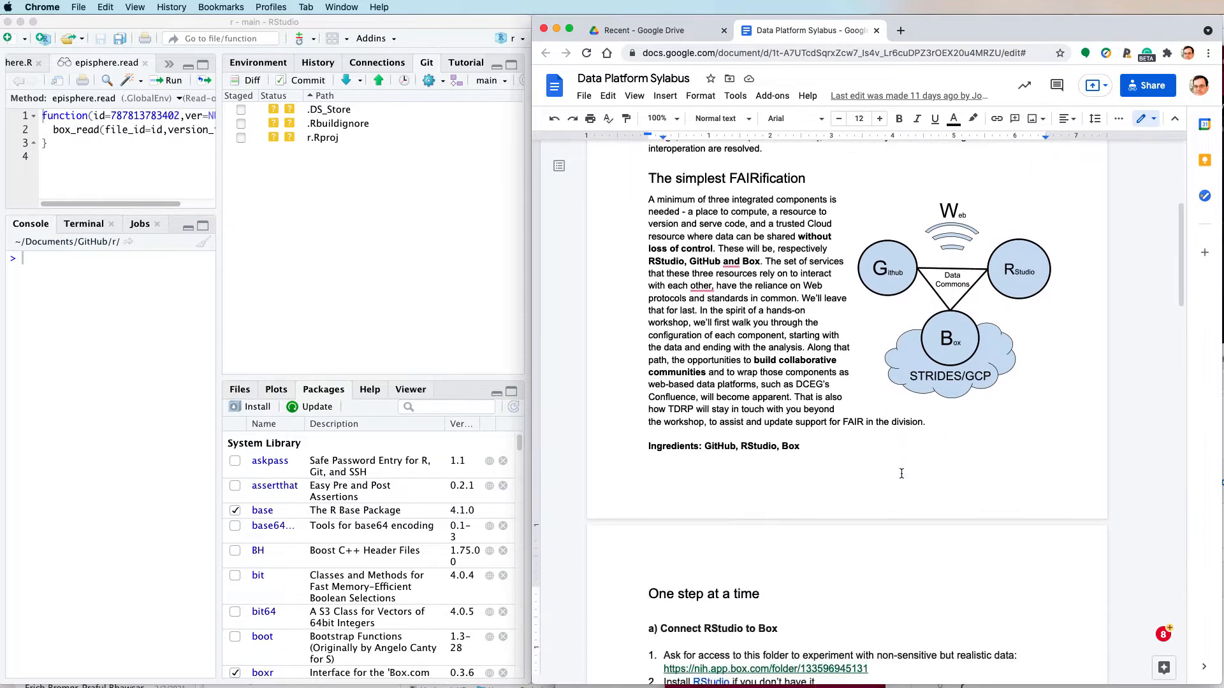
scroll(902, 474, "up", 1)
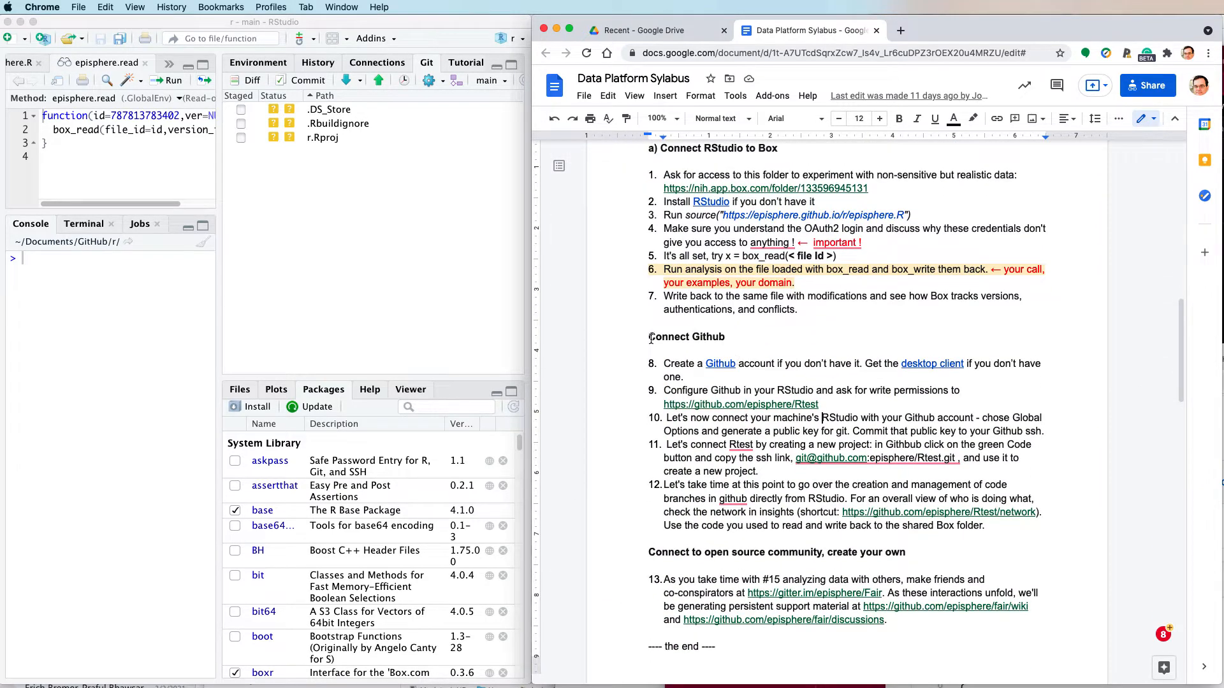
left_click_drag(651, 339, 766, 370)
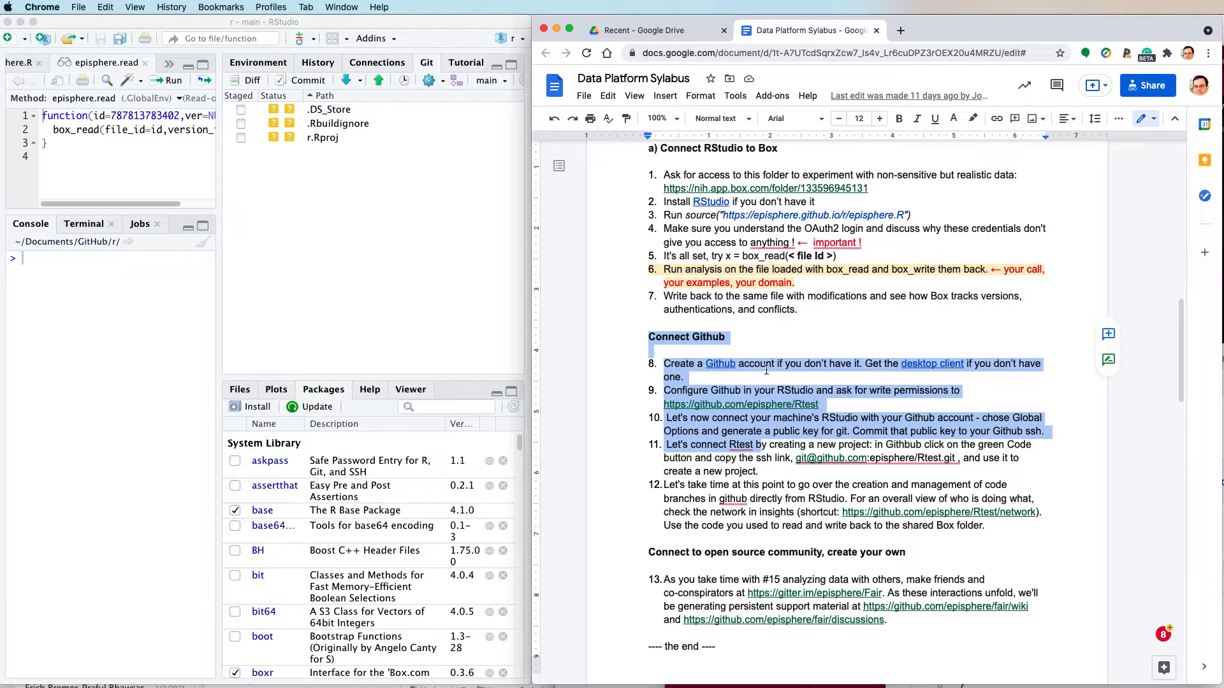
left_click(739, 338)
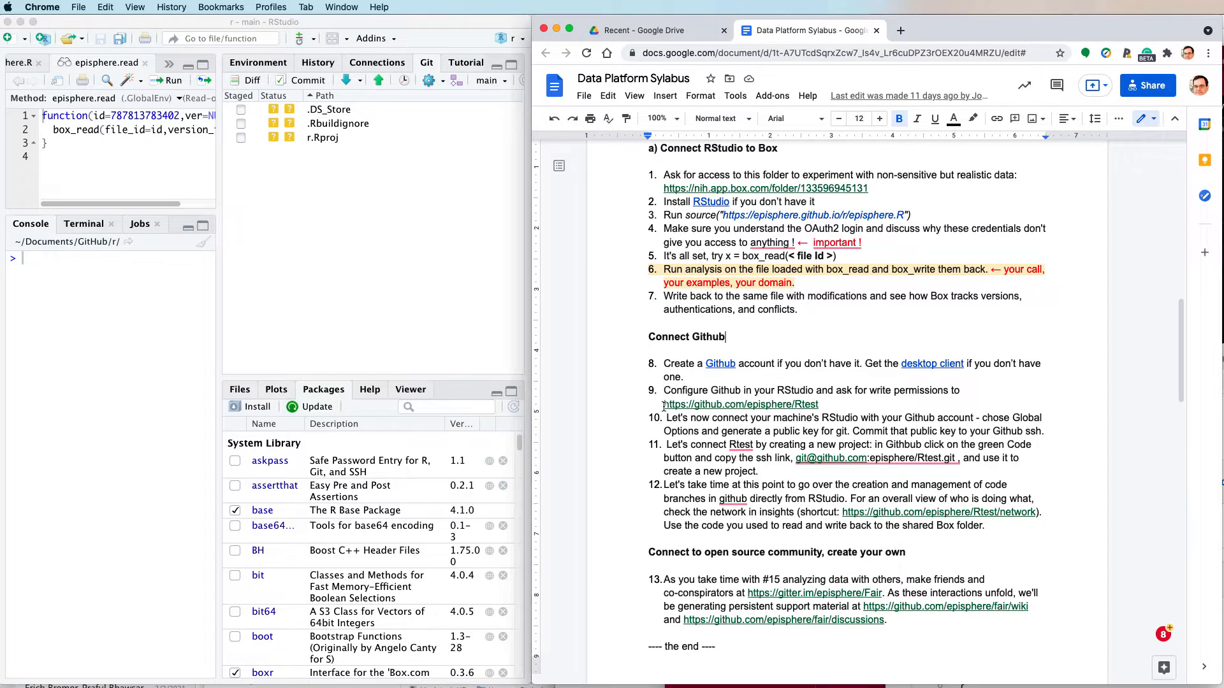
- Open the episphere/Rtest GitHub repository linked in item 9 of the syllabus
left_click_drag(664, 406, 821, 408)
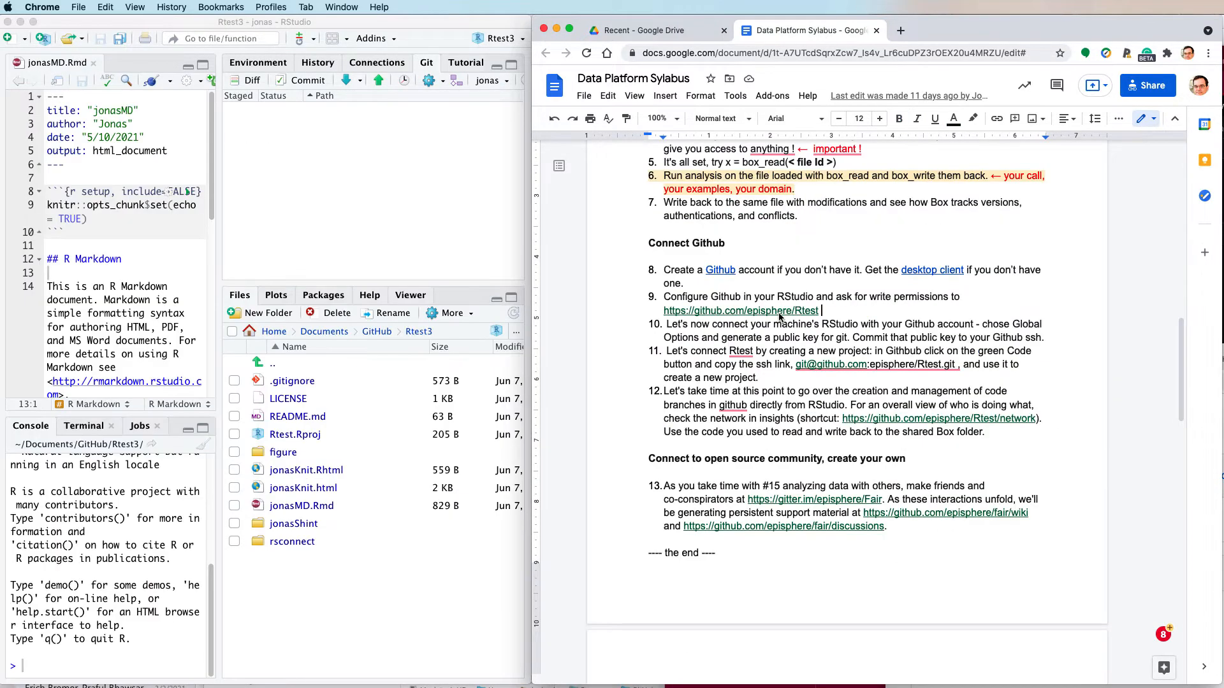
left_click(778, 313)
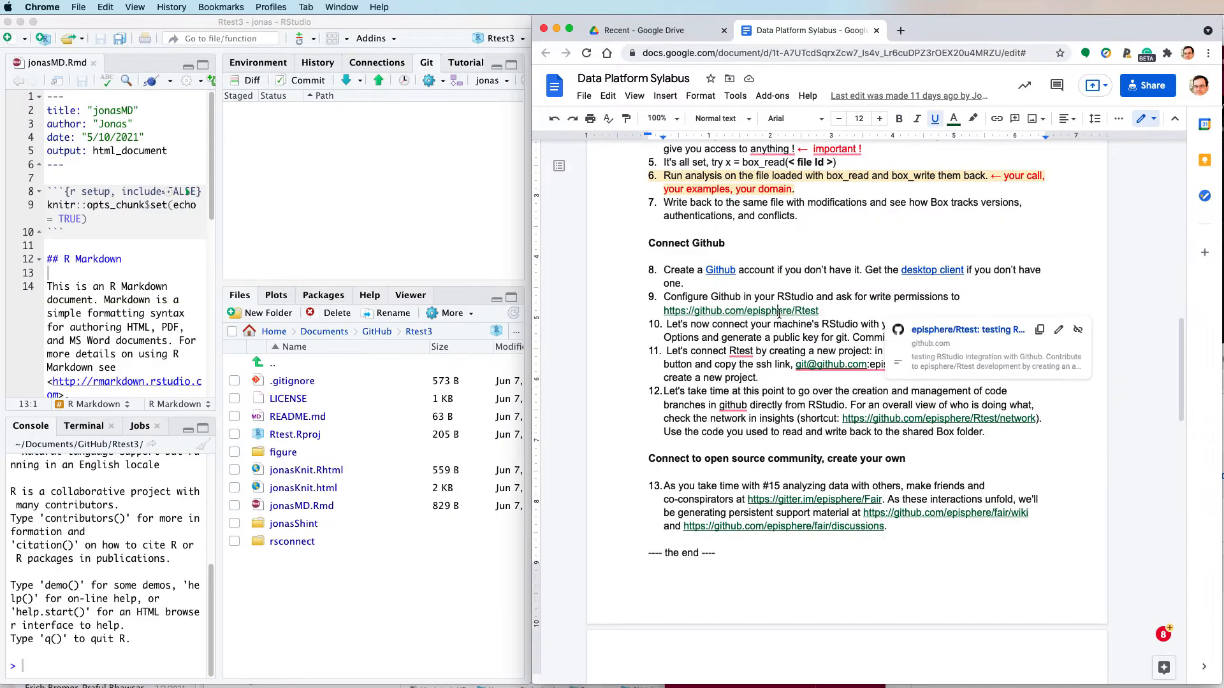
left_click(968, 330)
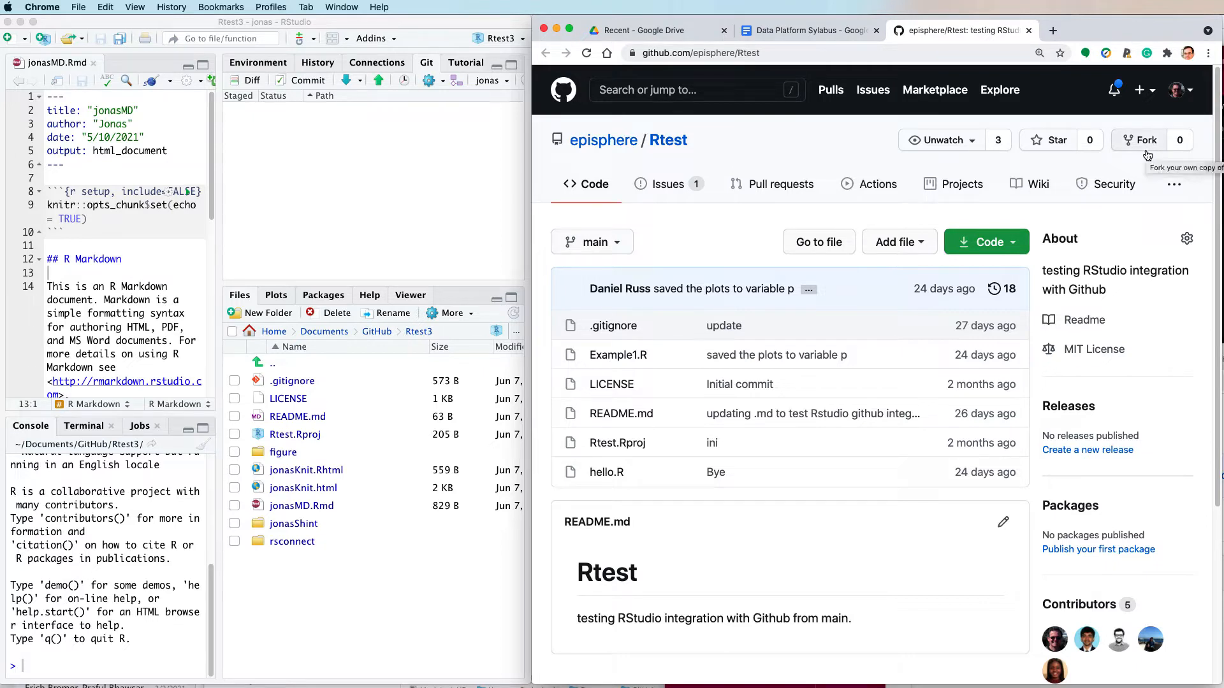
- Open the Rtest repository's network graph and examine its commit timeline from the earliest commits through the branches and merges
left_click(1174, 184)
left_click(1102, 227)
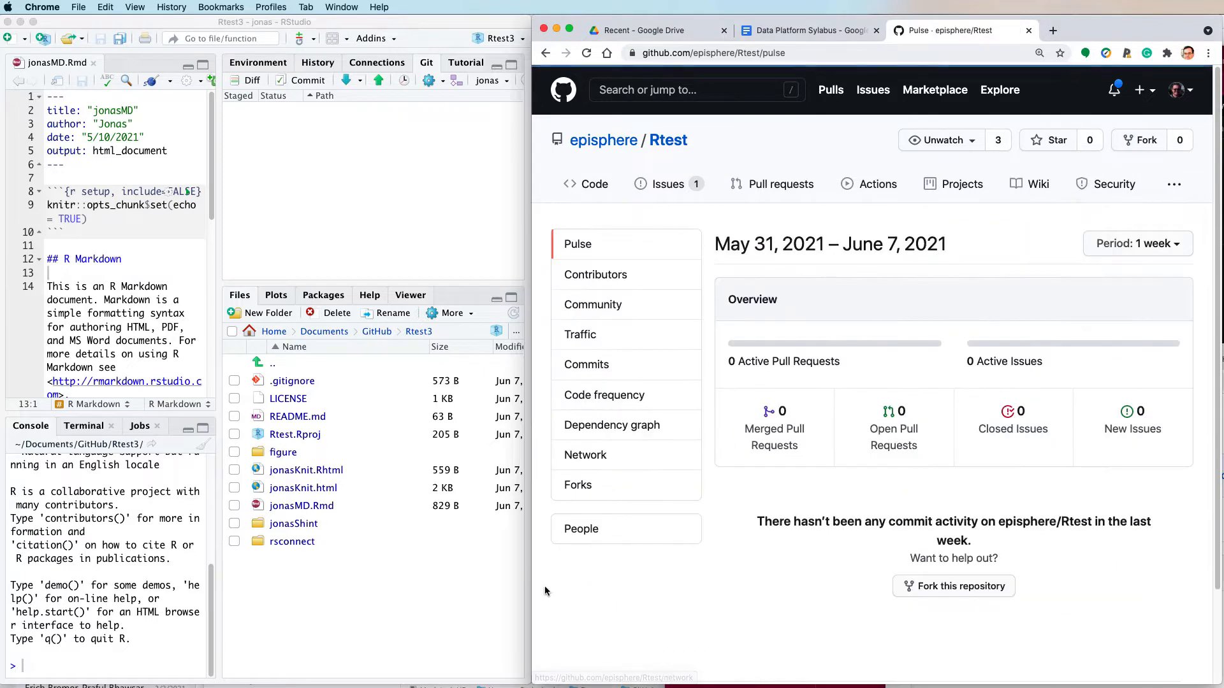
left_click(582, 457)
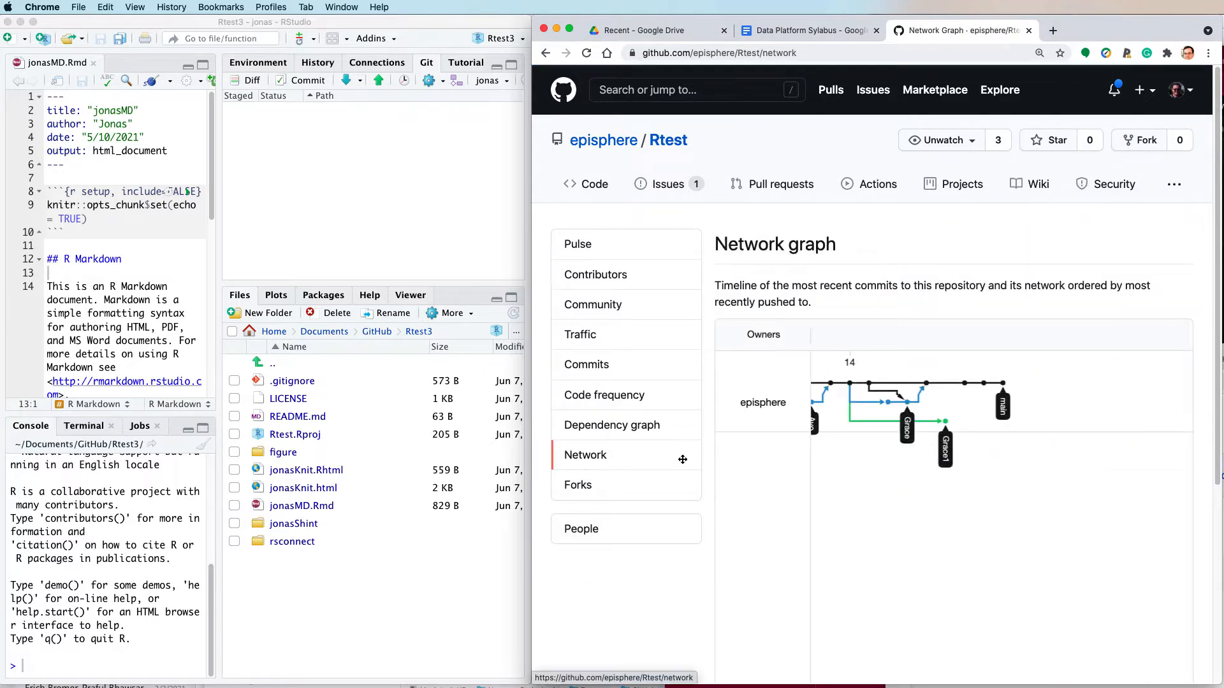
left_click_drag(1083, 408, 1156, 408)
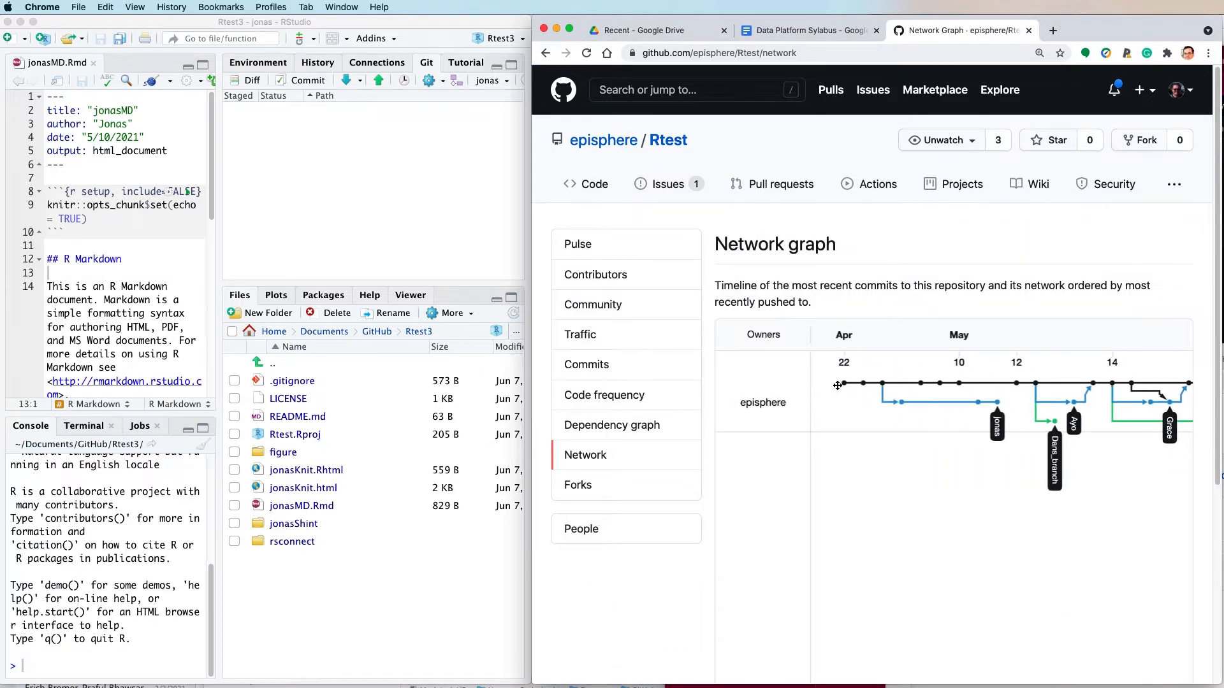
left_click_drag(885, 384, 843, 384)
mouse_move(860, 408)
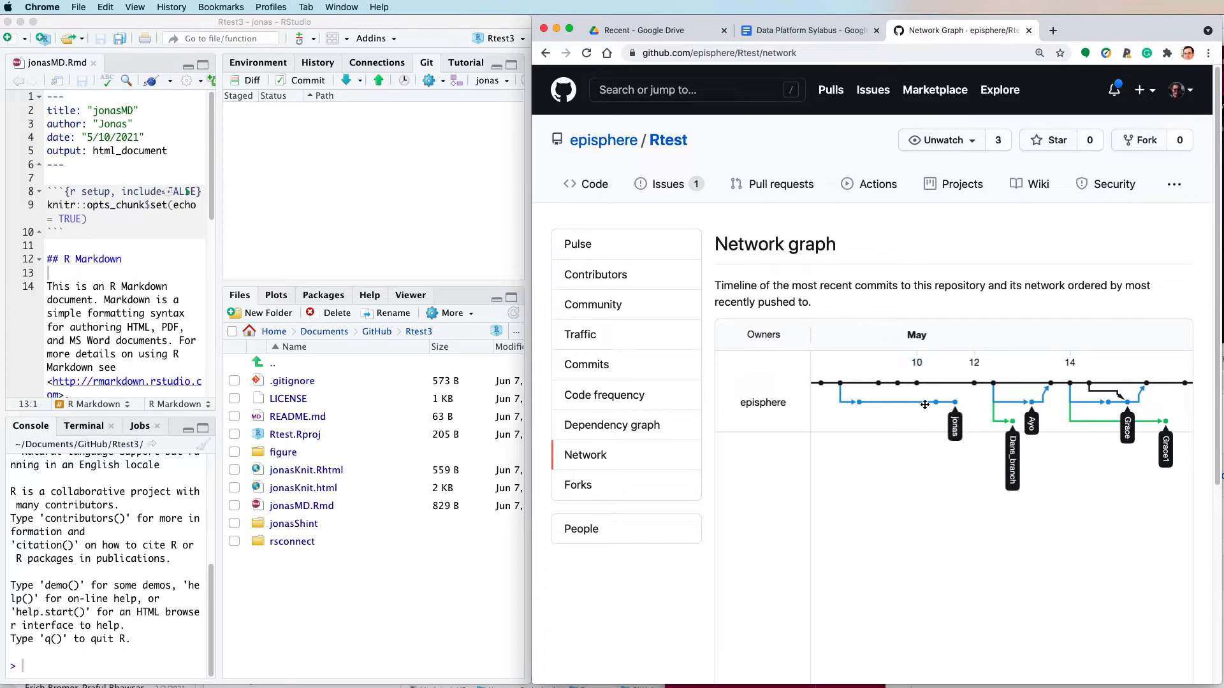
mouse_move(955, 403)
mouse_move(996, 386)
mouse_move(1051, 386)
- Return to the Data Platform Sylabus and read item 10 on connecting RStudio with the GitHub account
left_click(782, 30)
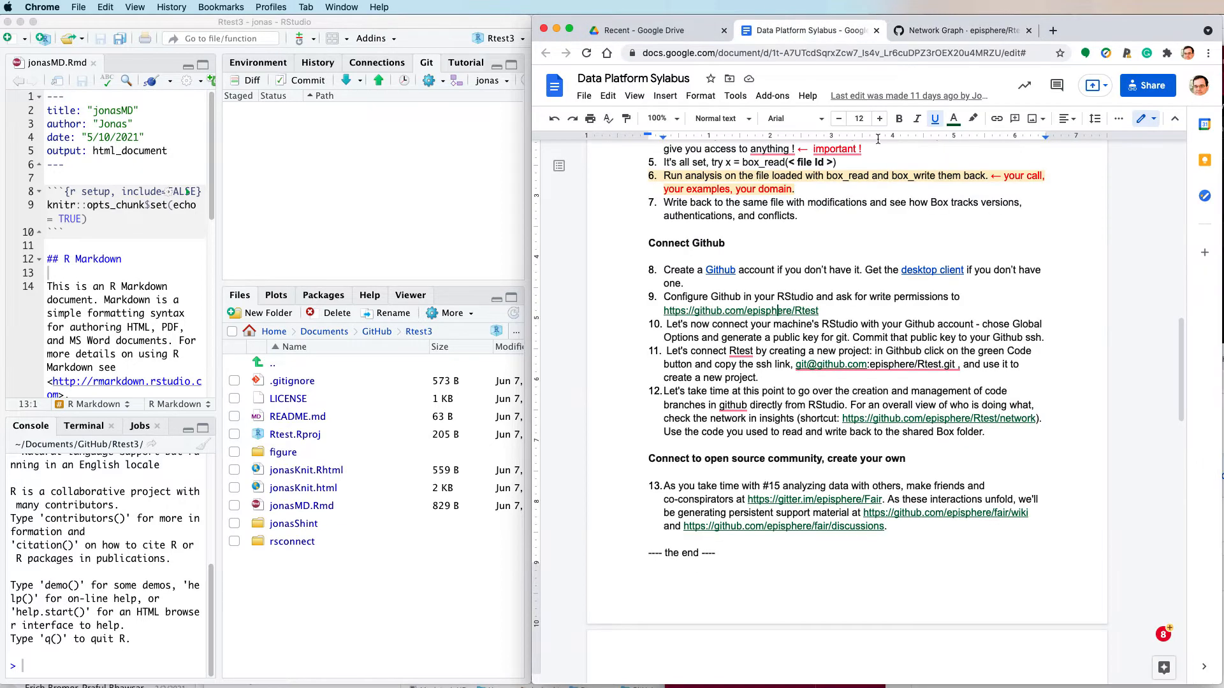
scroll(920, 285, "up", 10)
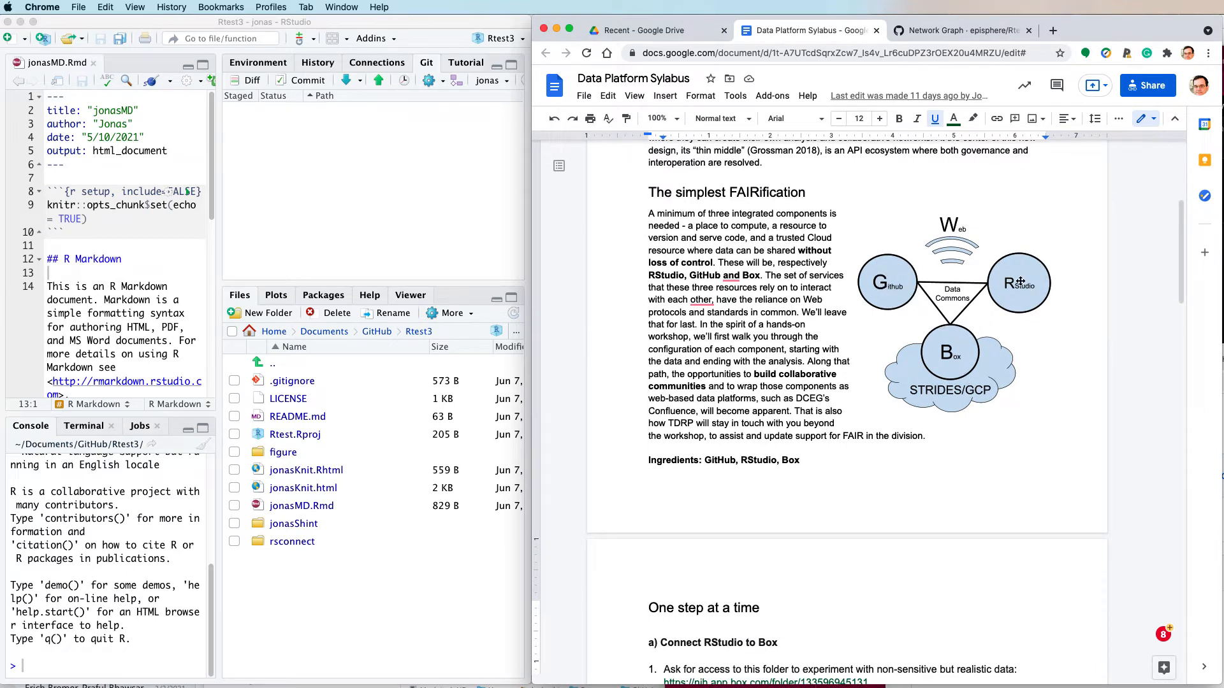
scroll(956, 556, "down", 5)
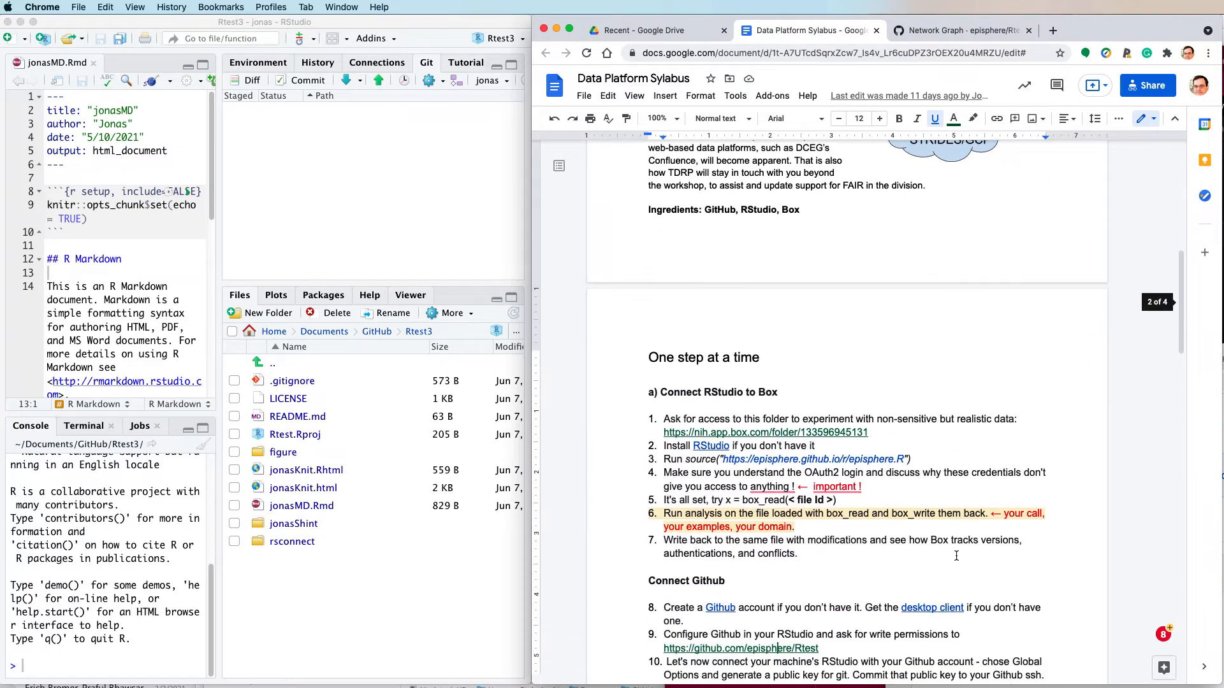
scroll(956, 556, "down", 3)
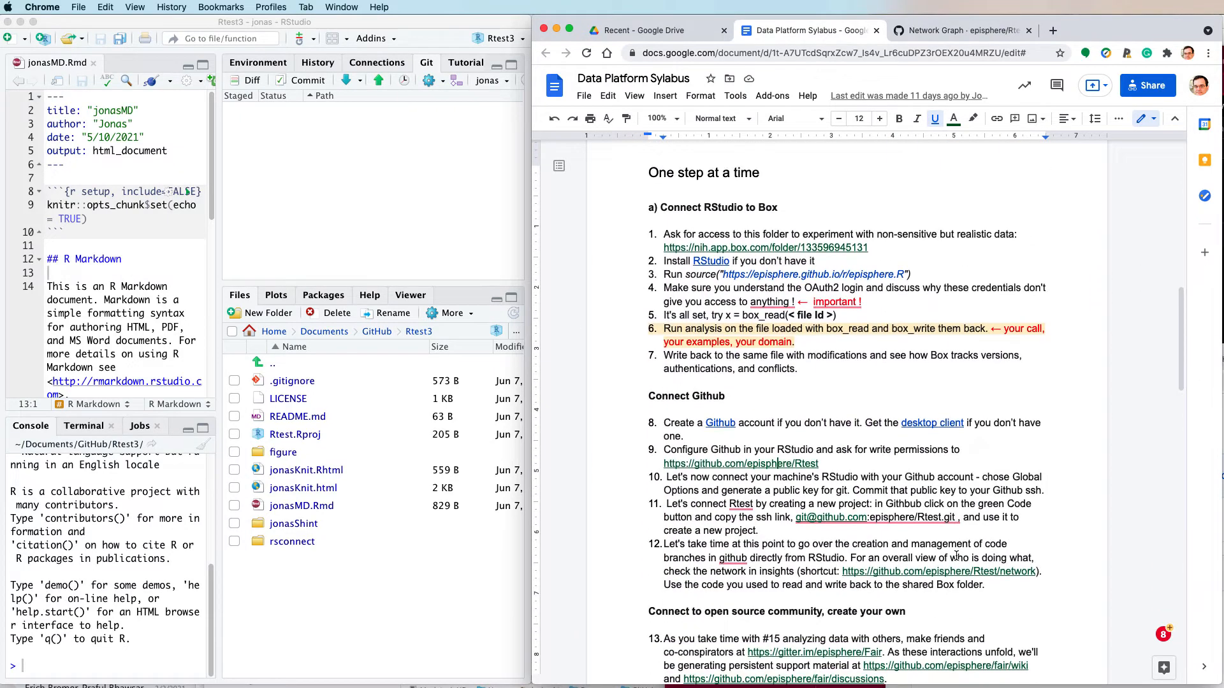
scroll(956, 556, "down", 1)
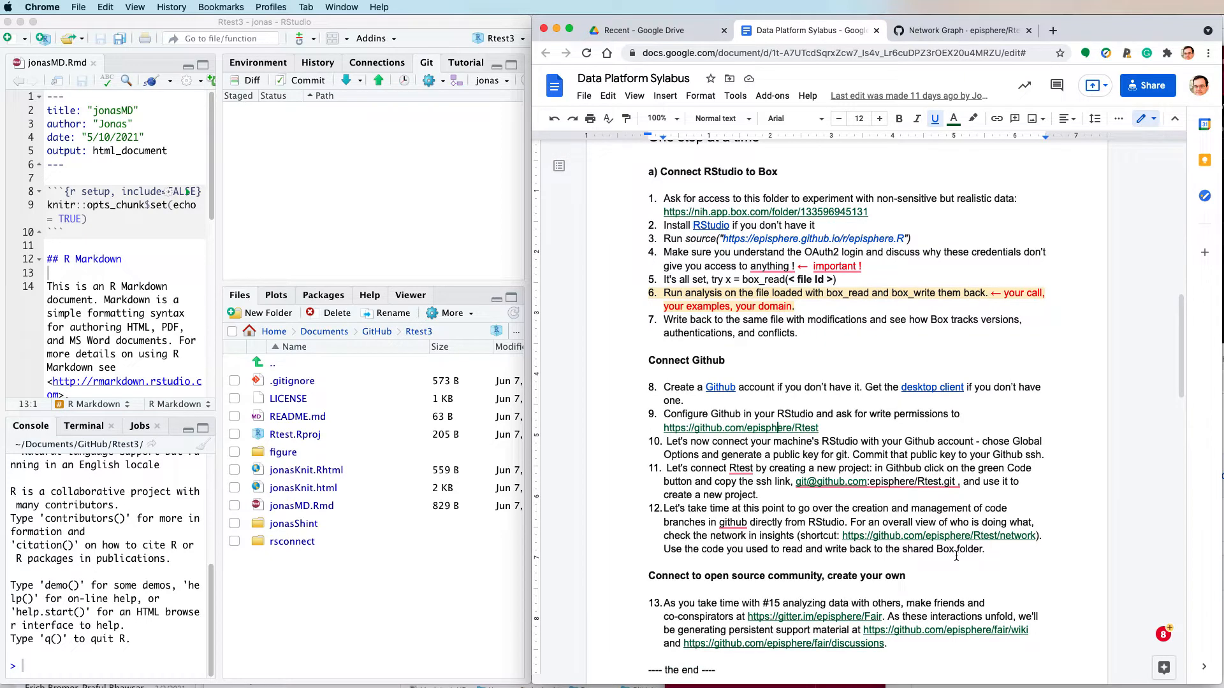
scroll(956, 555, "up", 1)
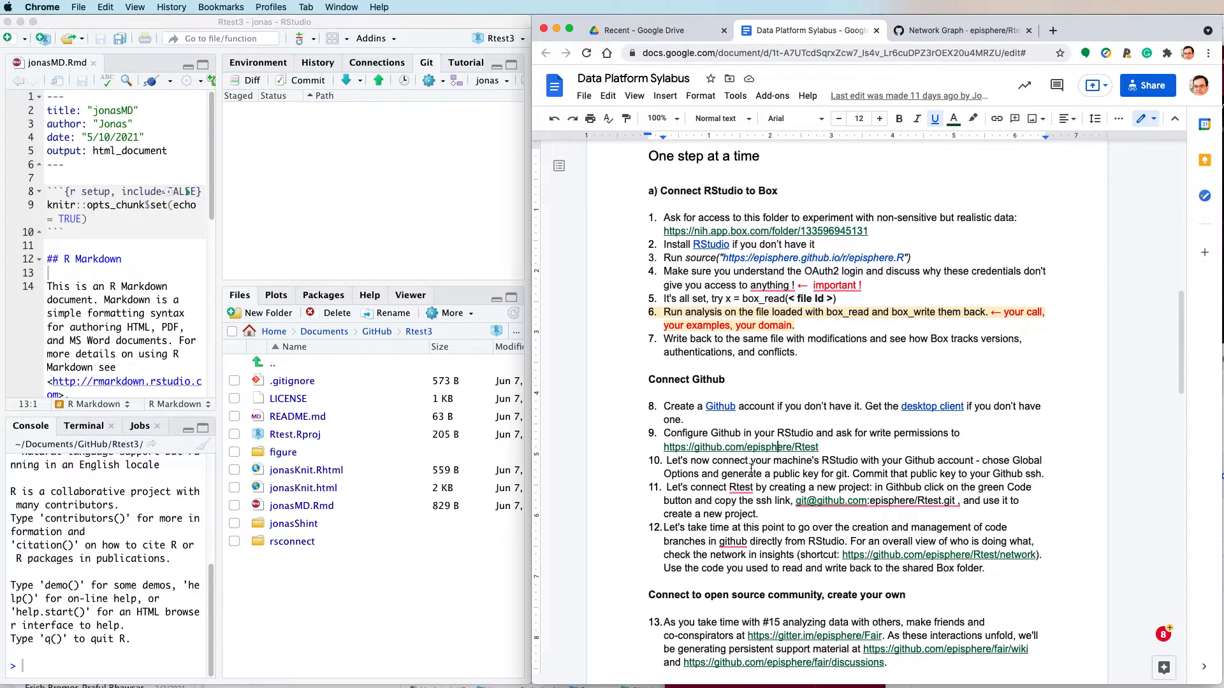
left_click(846, 460)
left_click_drag(822, 461, 975, 459)
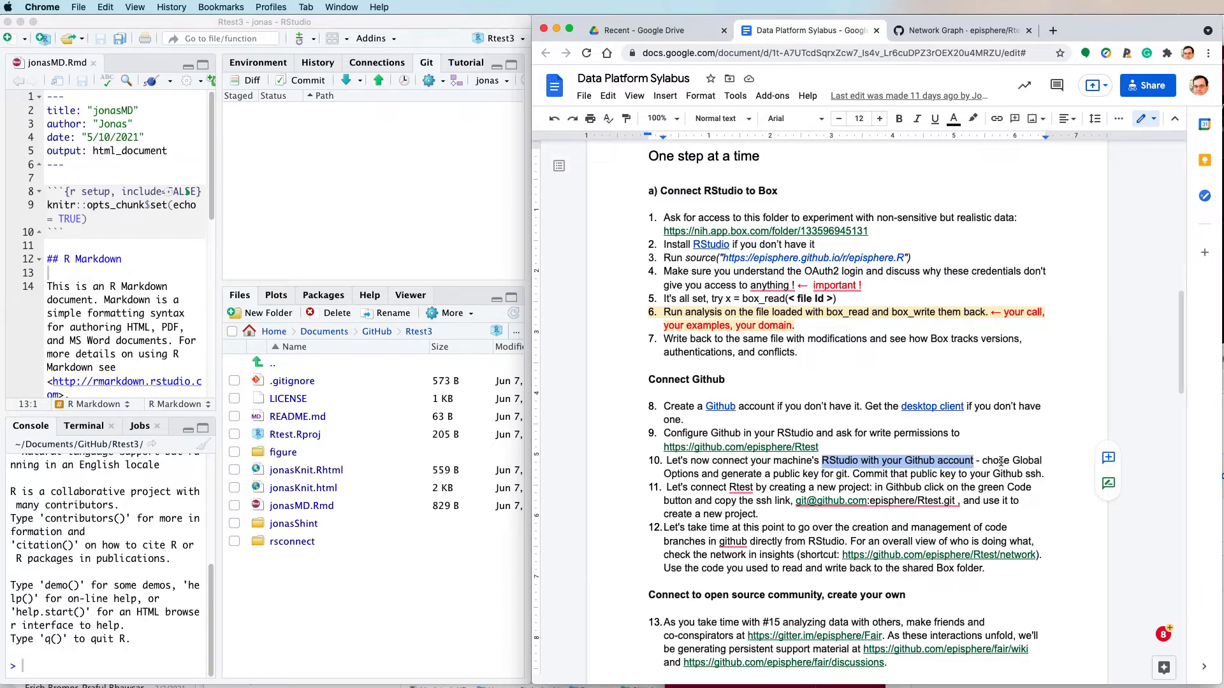
left_click(1001, 461)
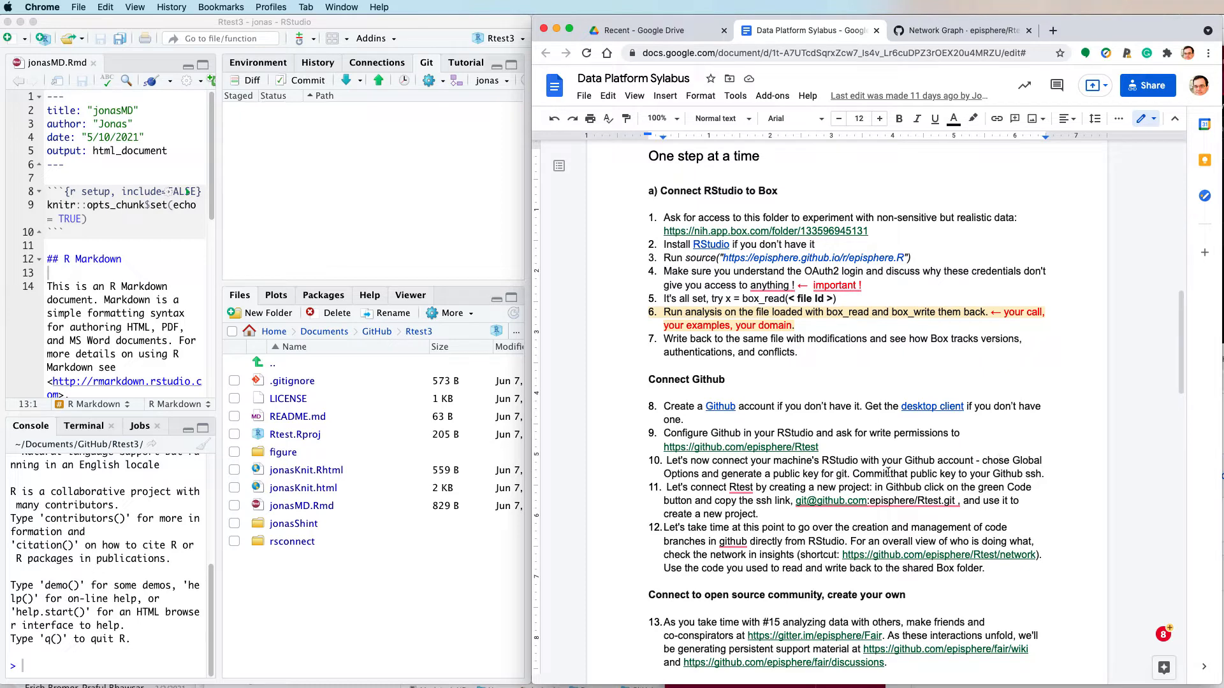
- In RStudio's global Git/SVN options, create an SSH RSA key without a passphrase, overwriting the existing key
left_click(363, 208)
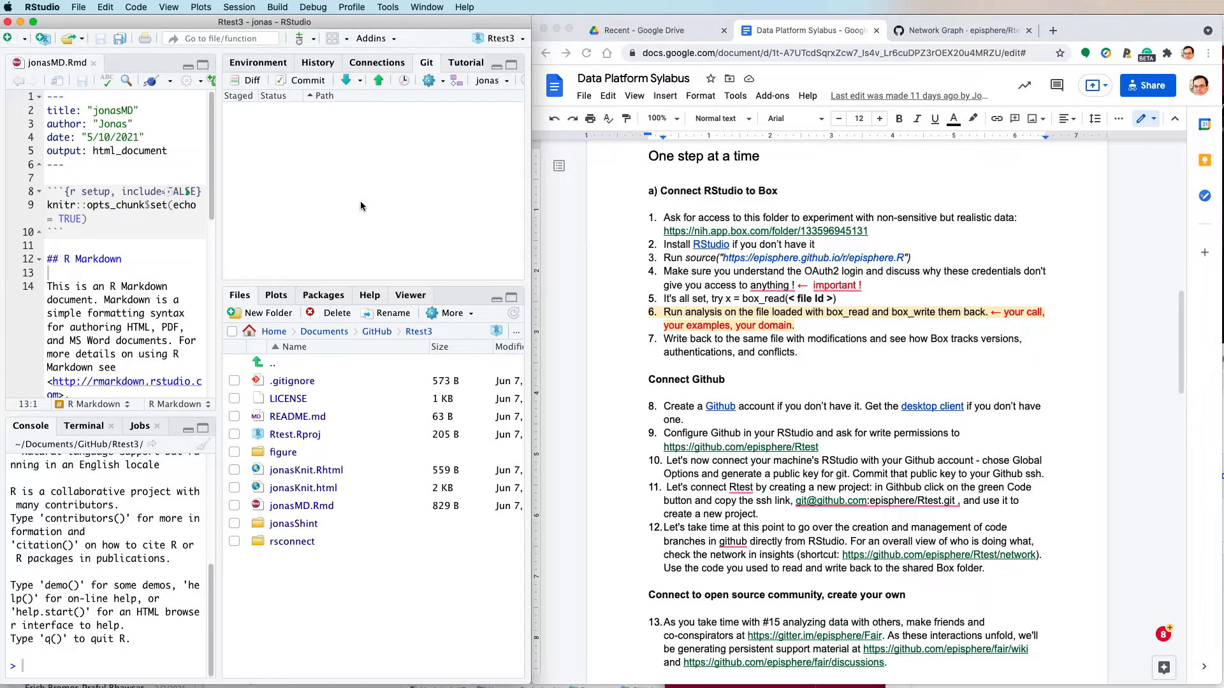
left_click(394, 9)
left_click(408, 193)
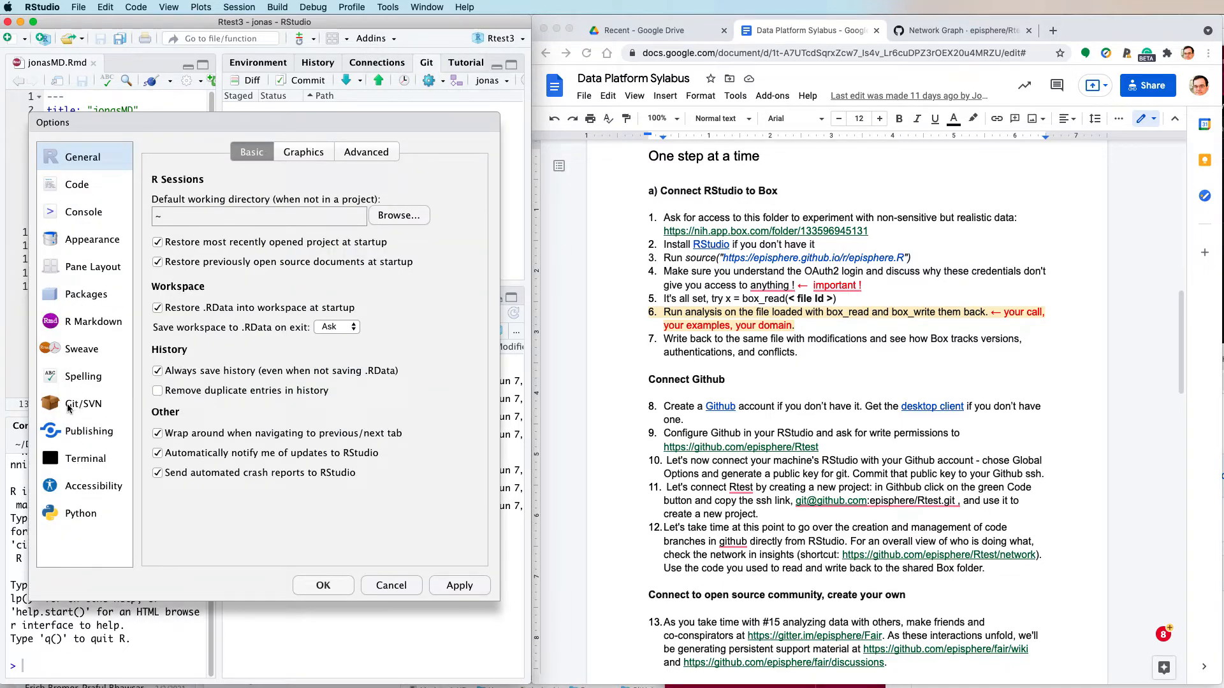
left_click(70, 406)
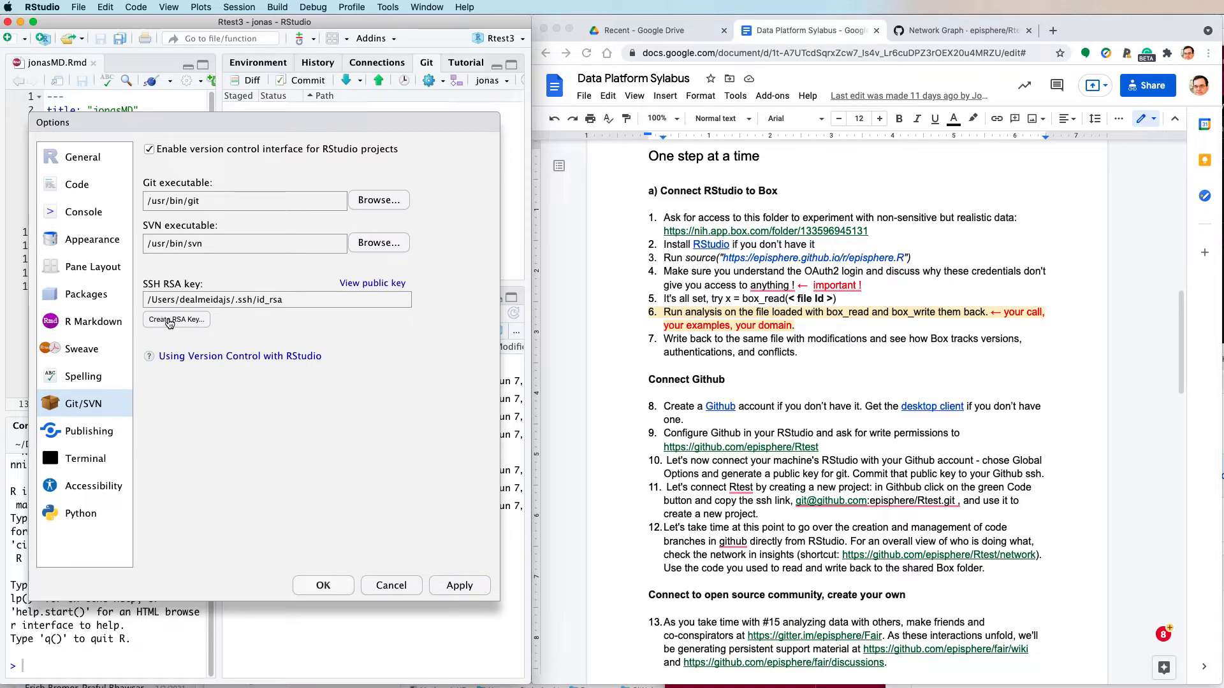
left_click(170, 322)
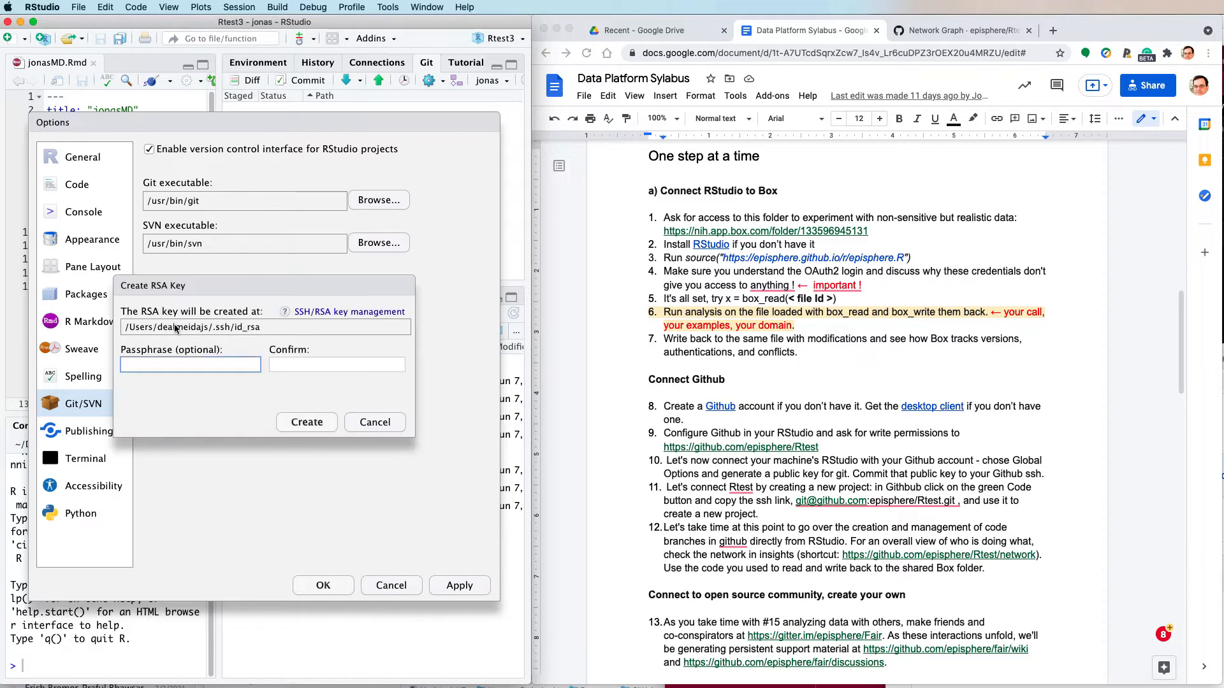
left_click(320, 423)
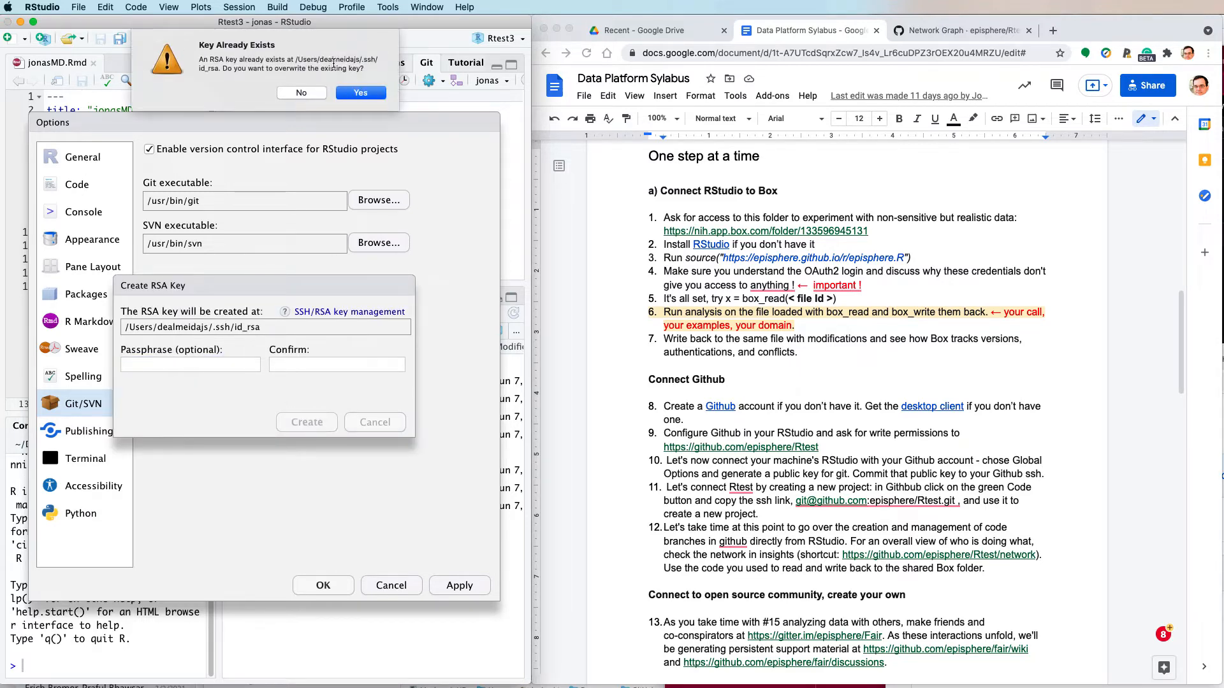
left_click(365, 94)
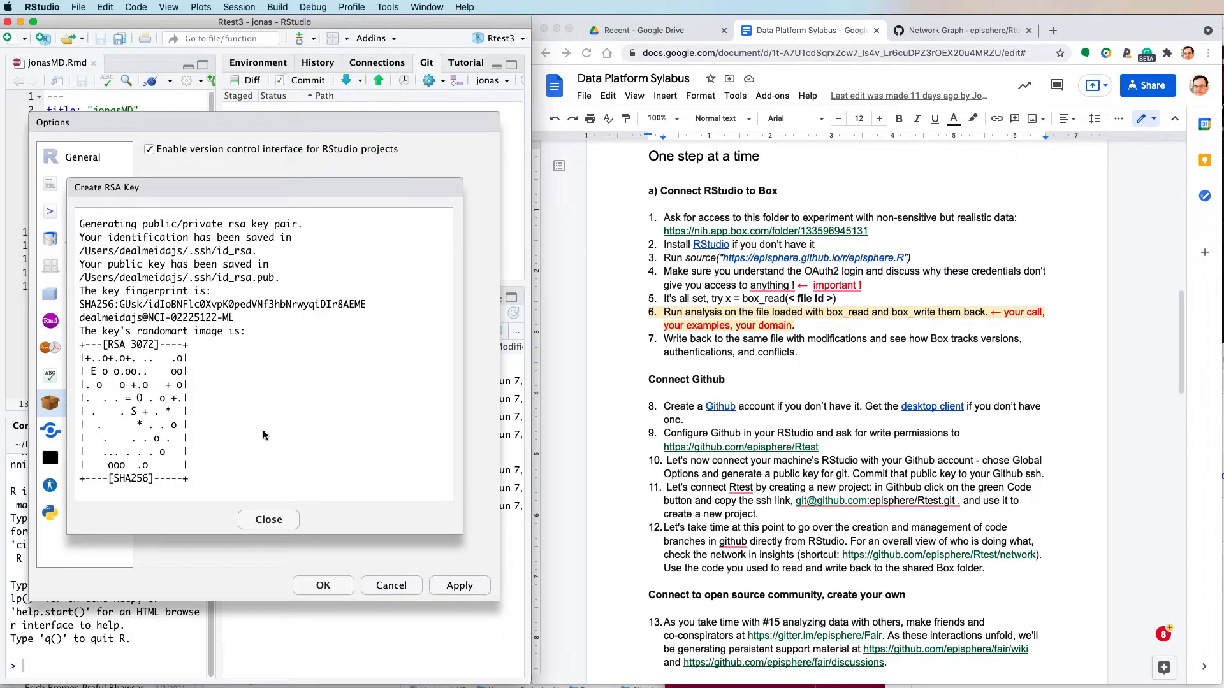
left_click(268, 519)
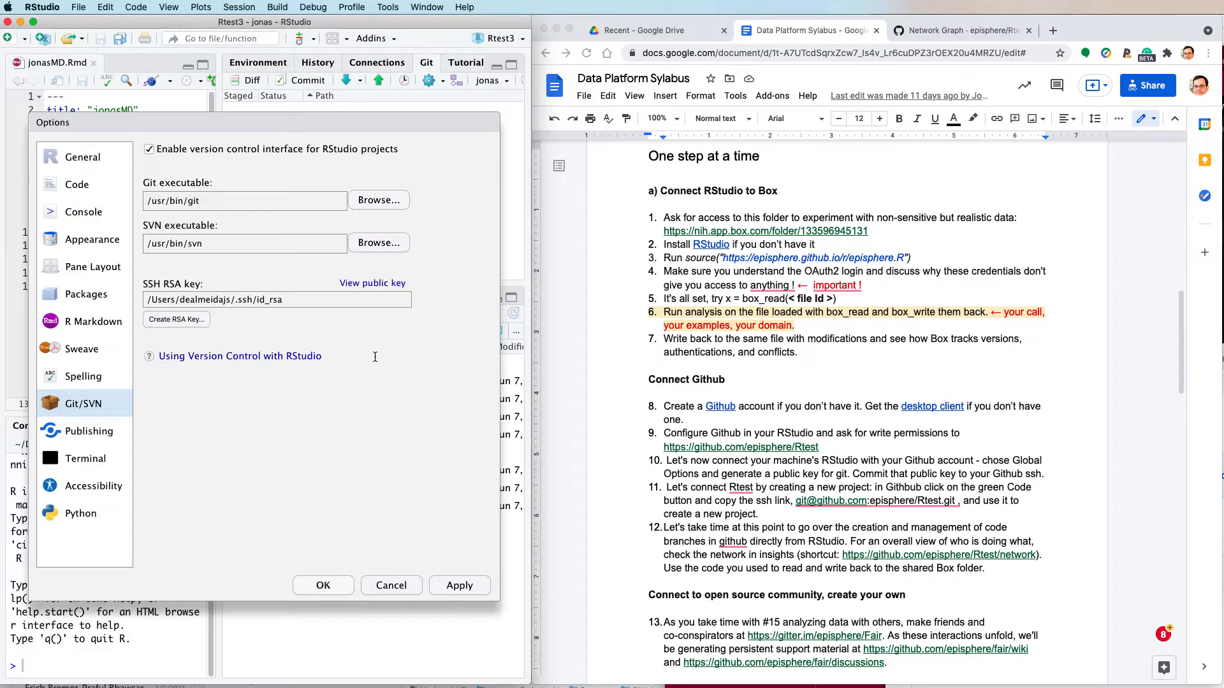
- View the generated public key and copy it to the clipboard
left_click(374, 284)
right_click(278, 350)
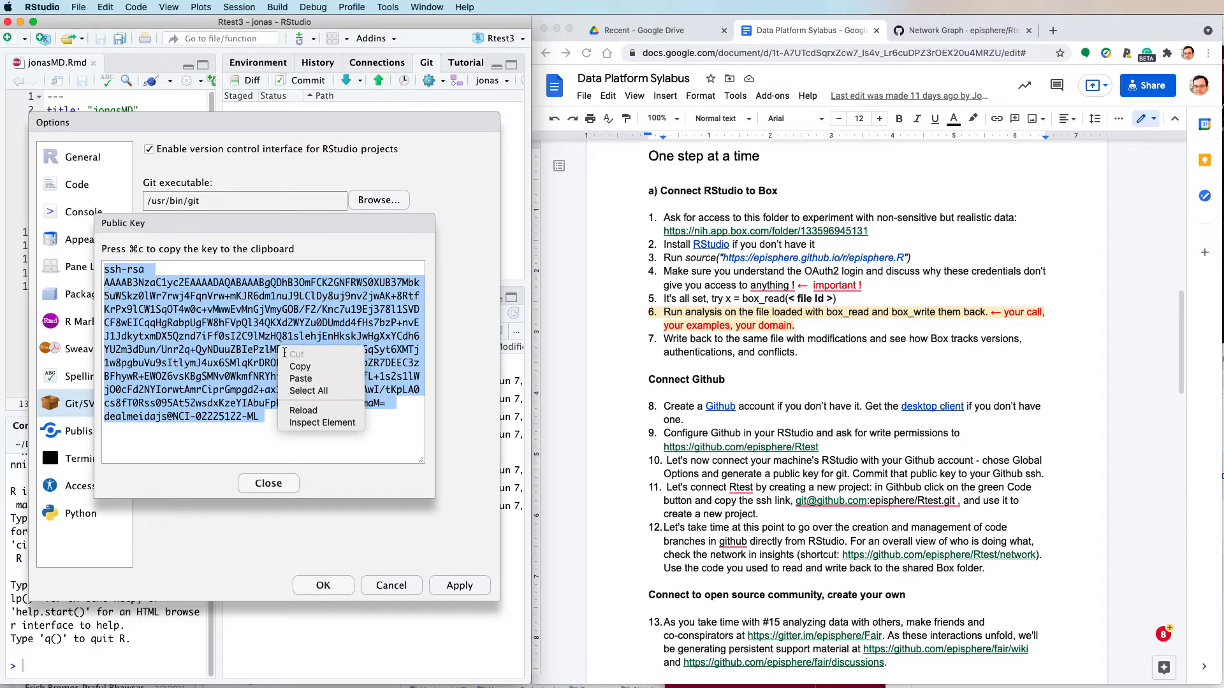
left_click(300, 366)
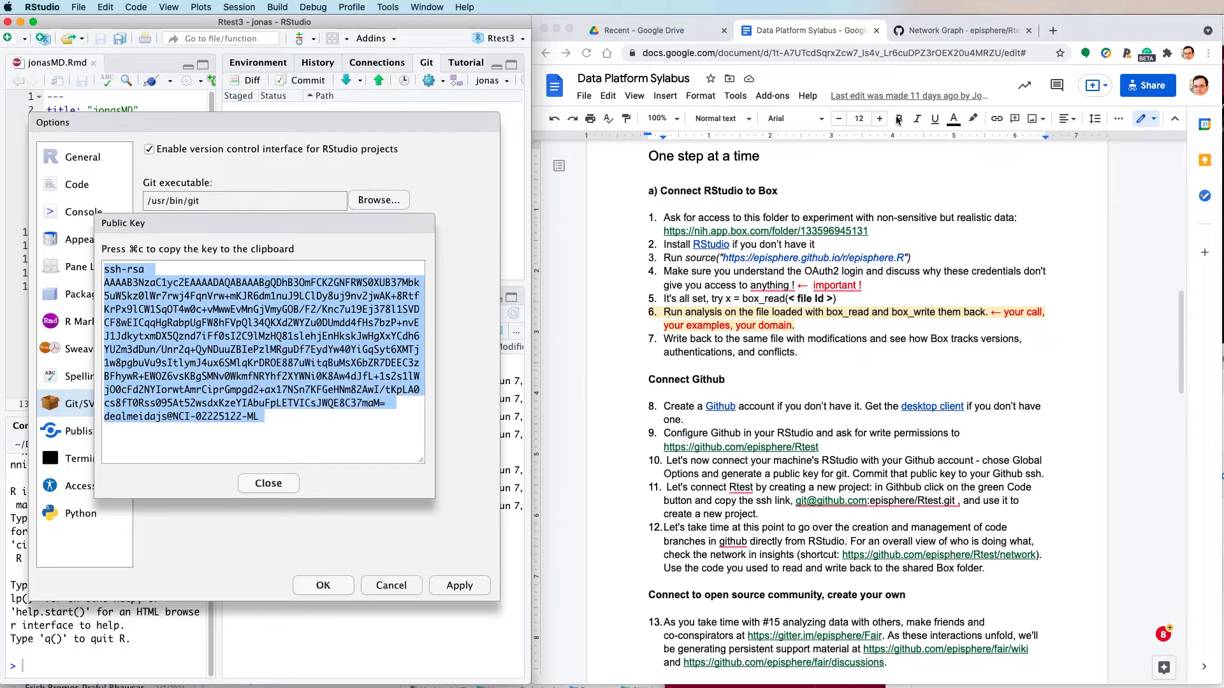
- Switch to GitHub, go to the account's SSH and GPG keys settings, and delete the "new mac air pro" SSH key
left_click(922, 30)
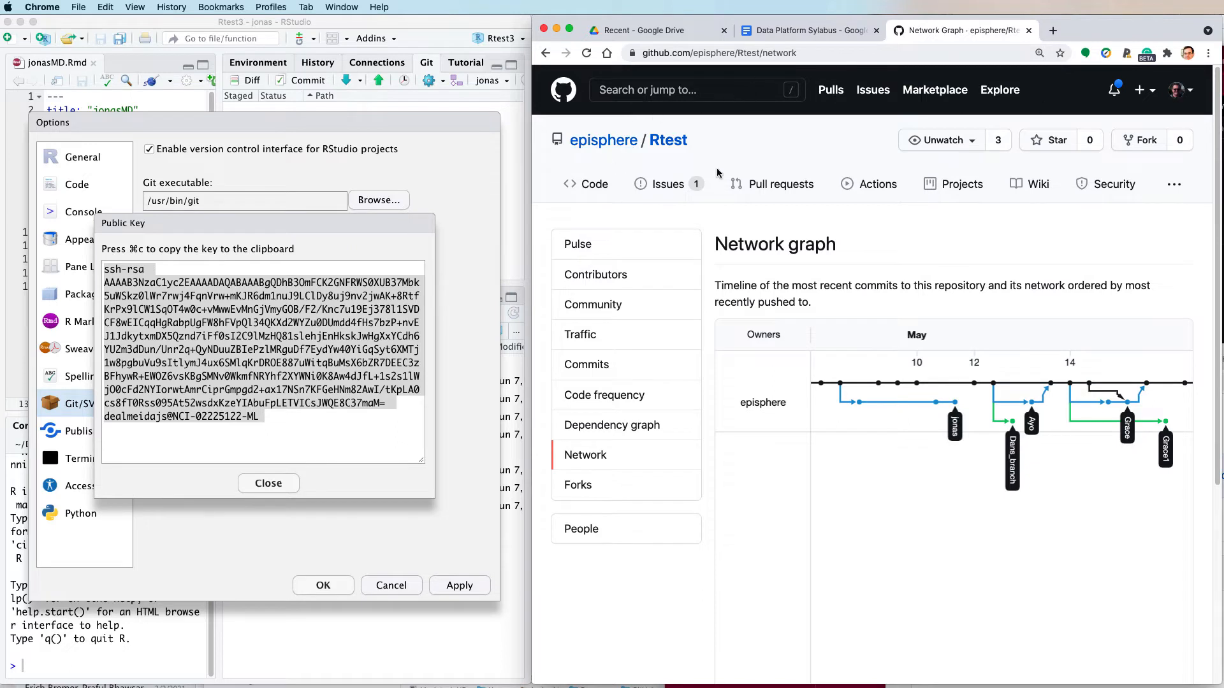
left_click(1191, 93)
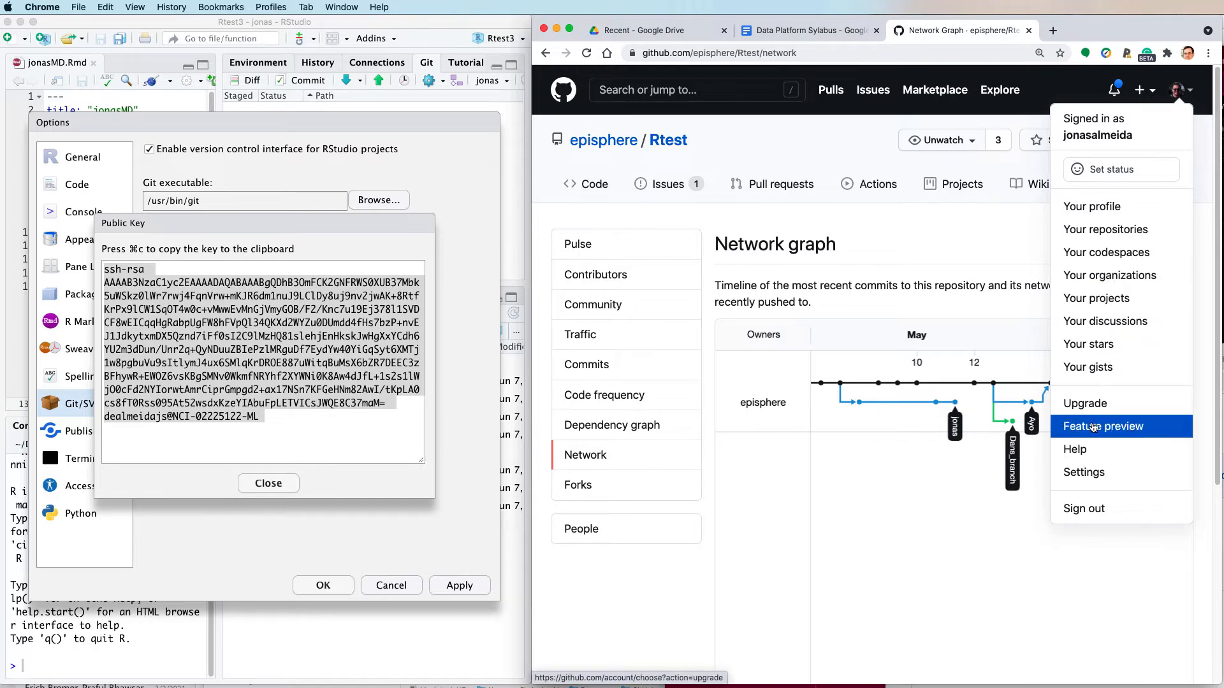
left_click(1089, 473)
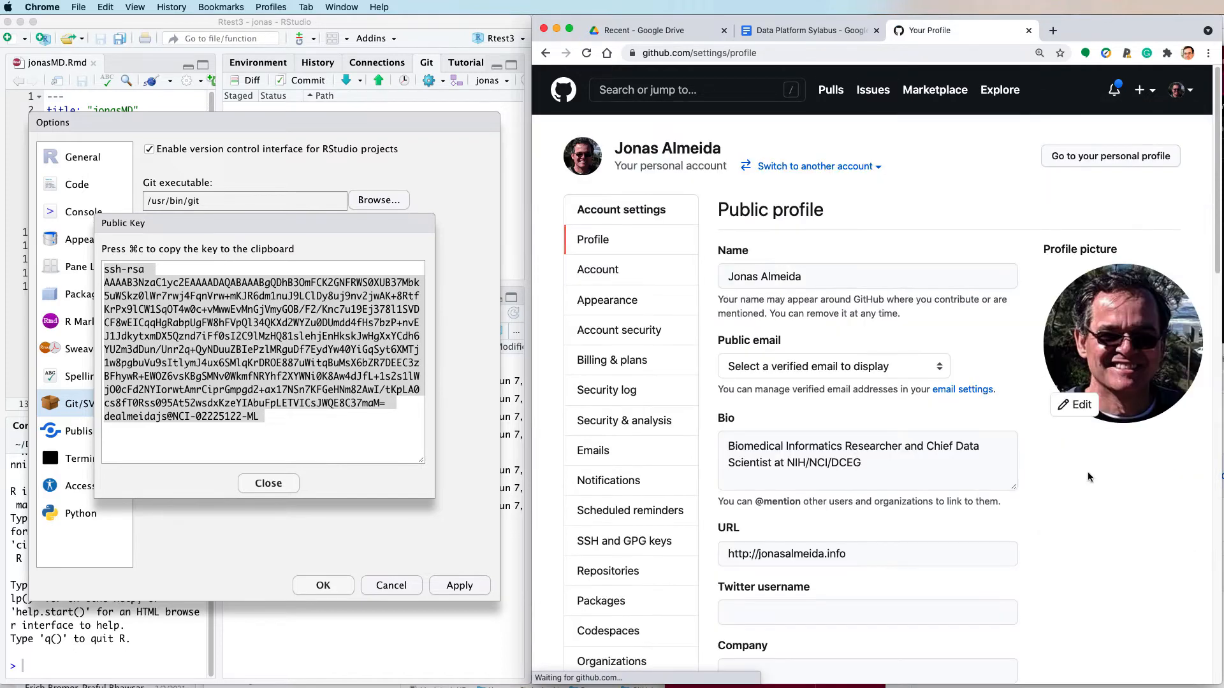
left_click(591, 546)
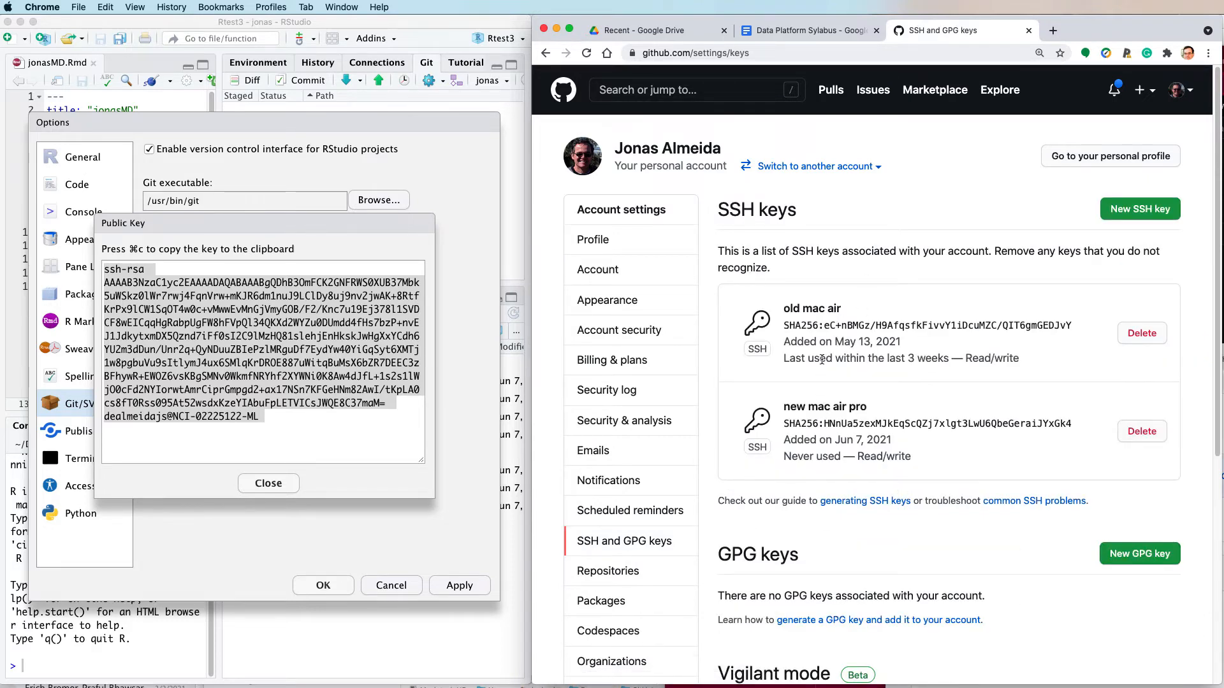
left_click(1139, 434)
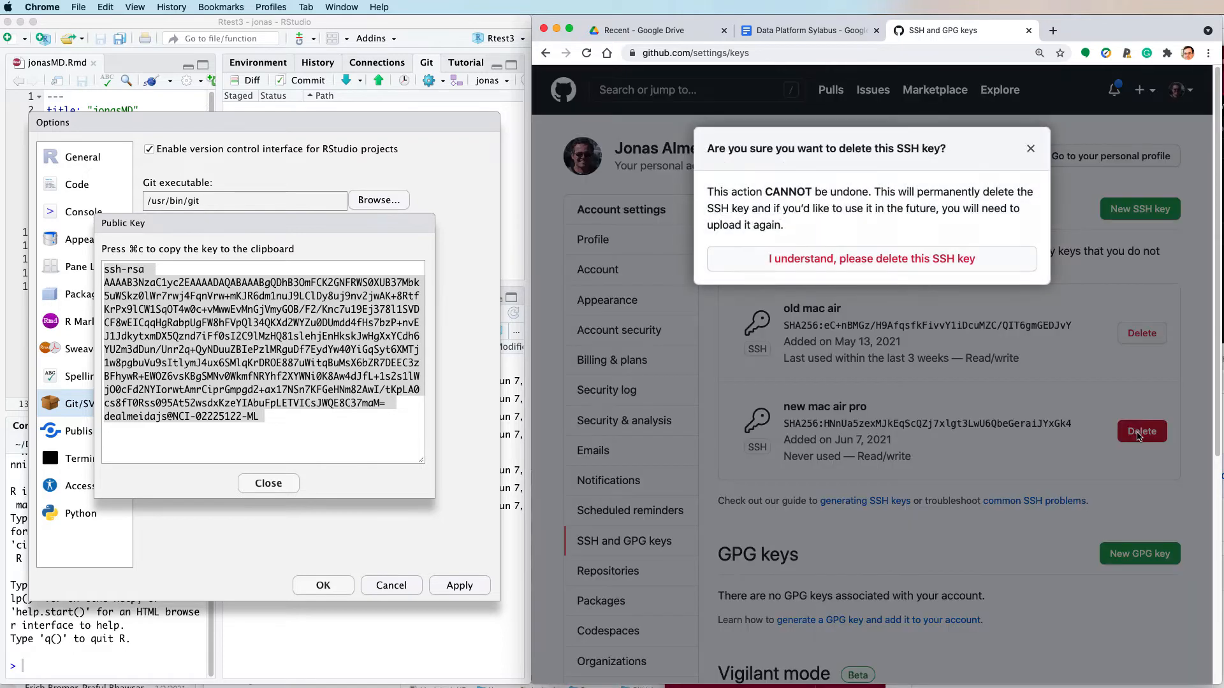
left_click(898, 260)
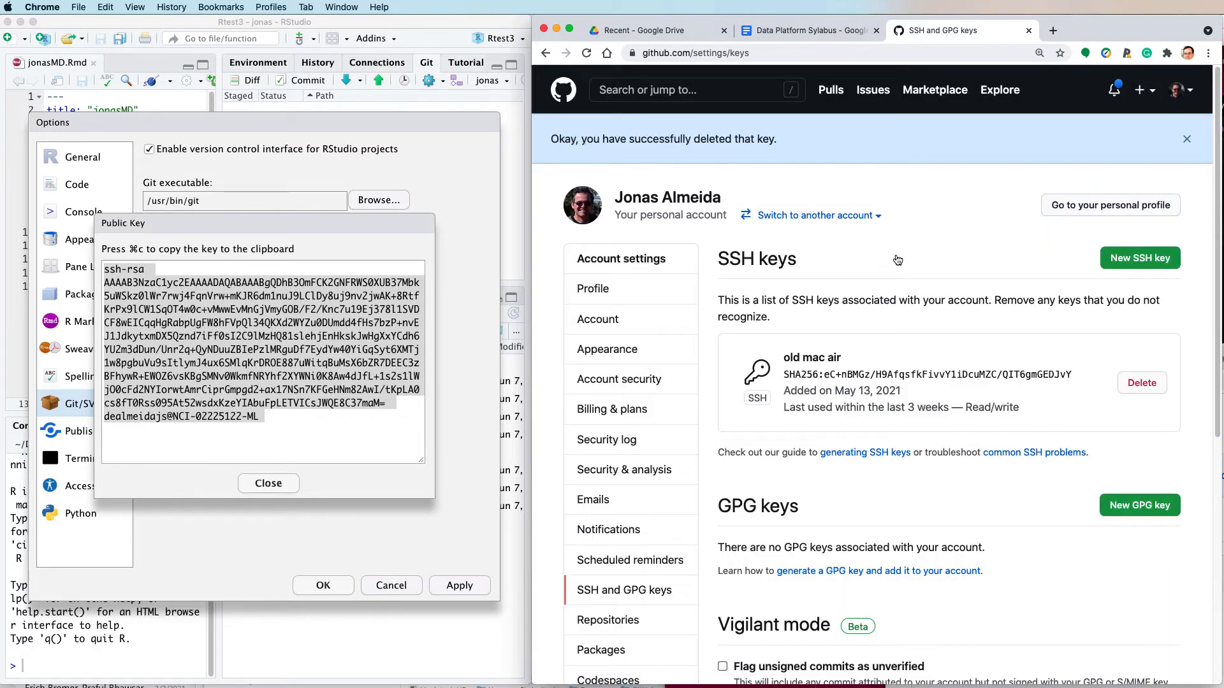
- Add a new SSH key to the GitHub account titled "new Mac pro 2021", pasting the copied public key
left_click(1140, 259)
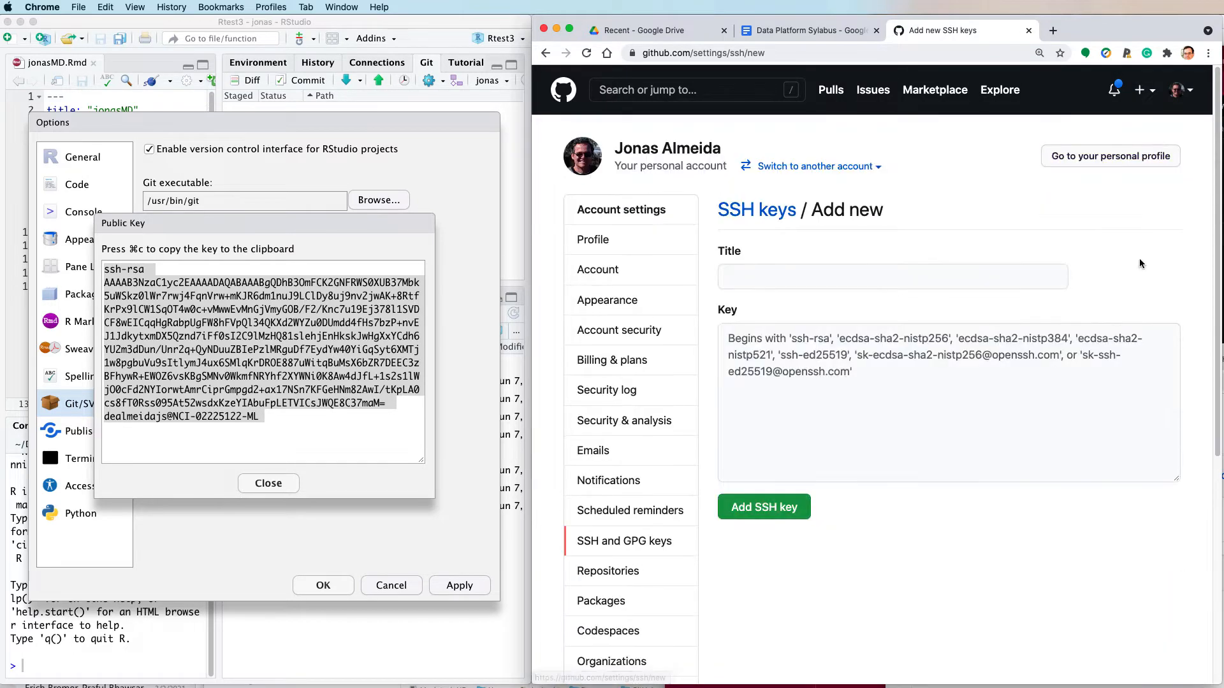
left_click(796, 278)
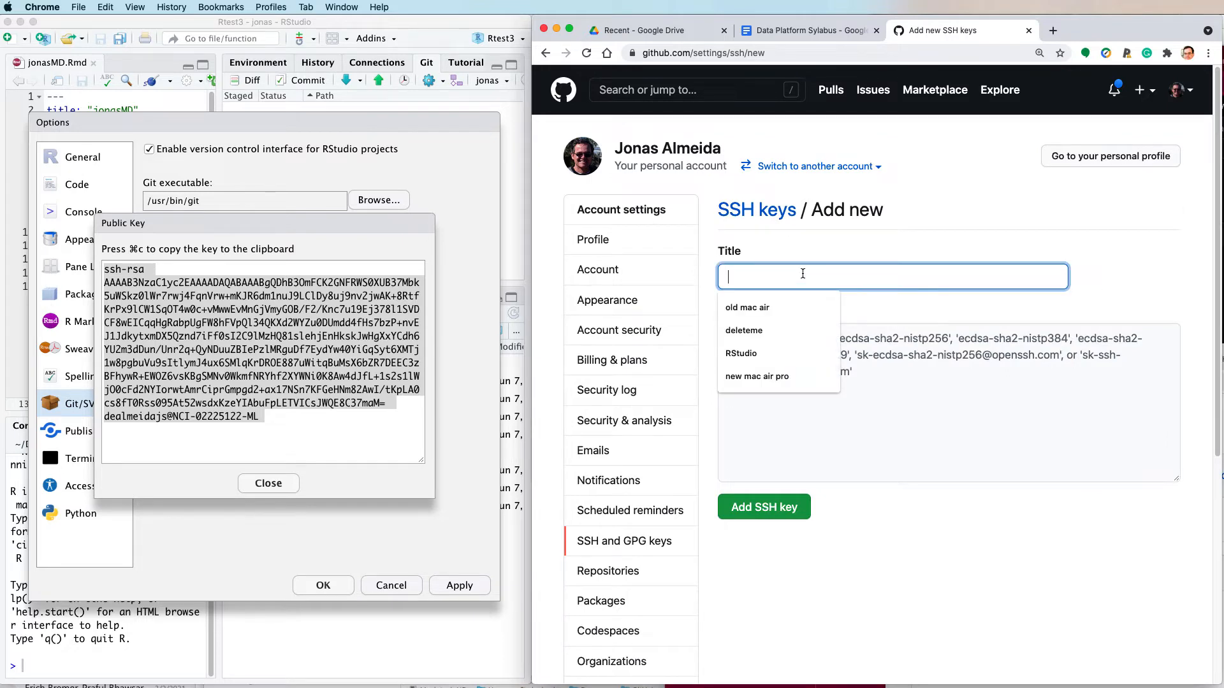
type("new Ma")
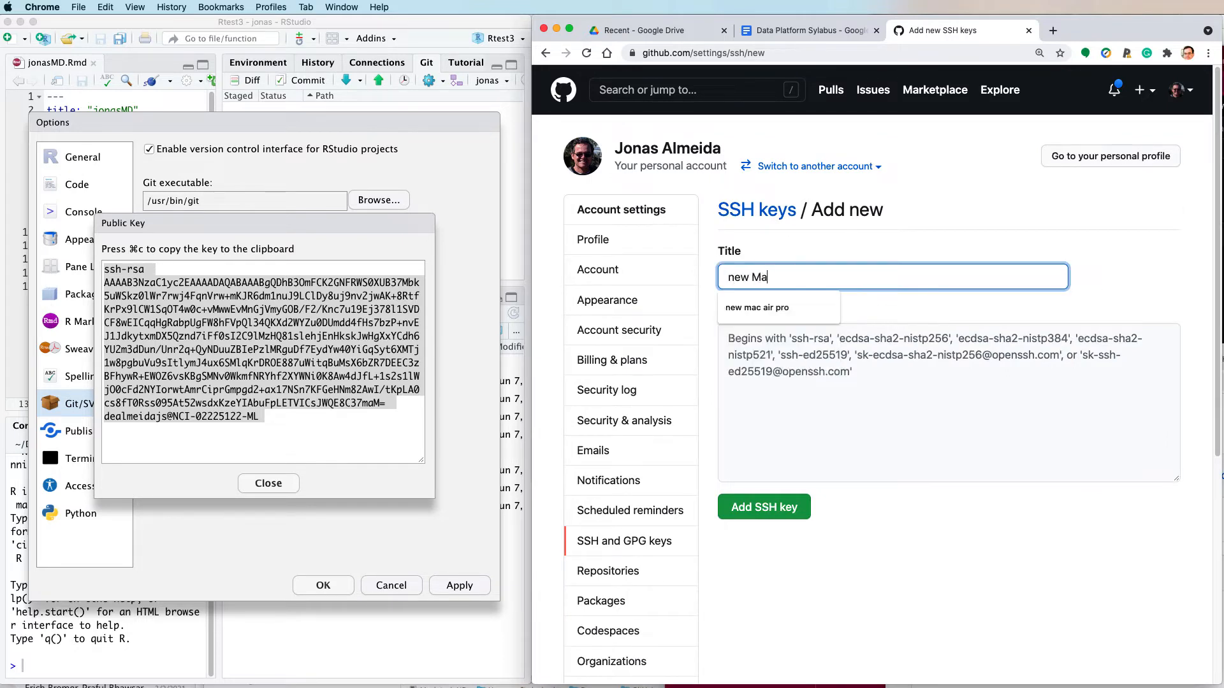
type("c pro")
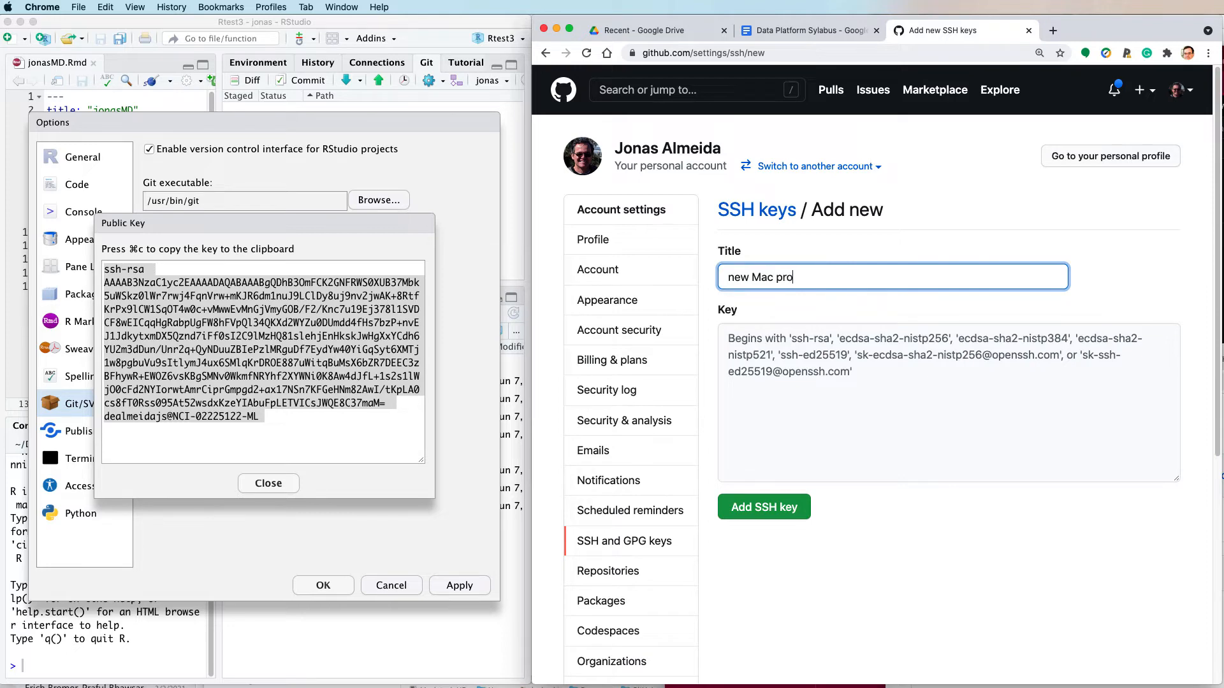
type(" 2021")
left_click(740, 346)
key("super+v")
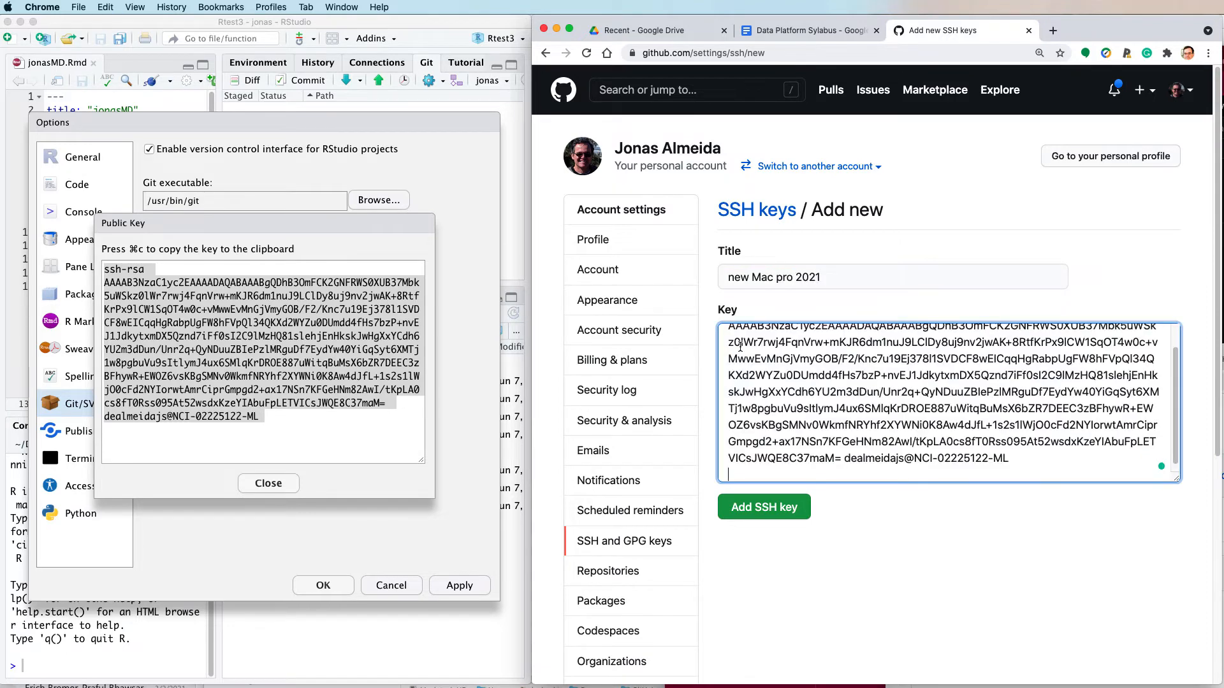
left_click(754, 506)
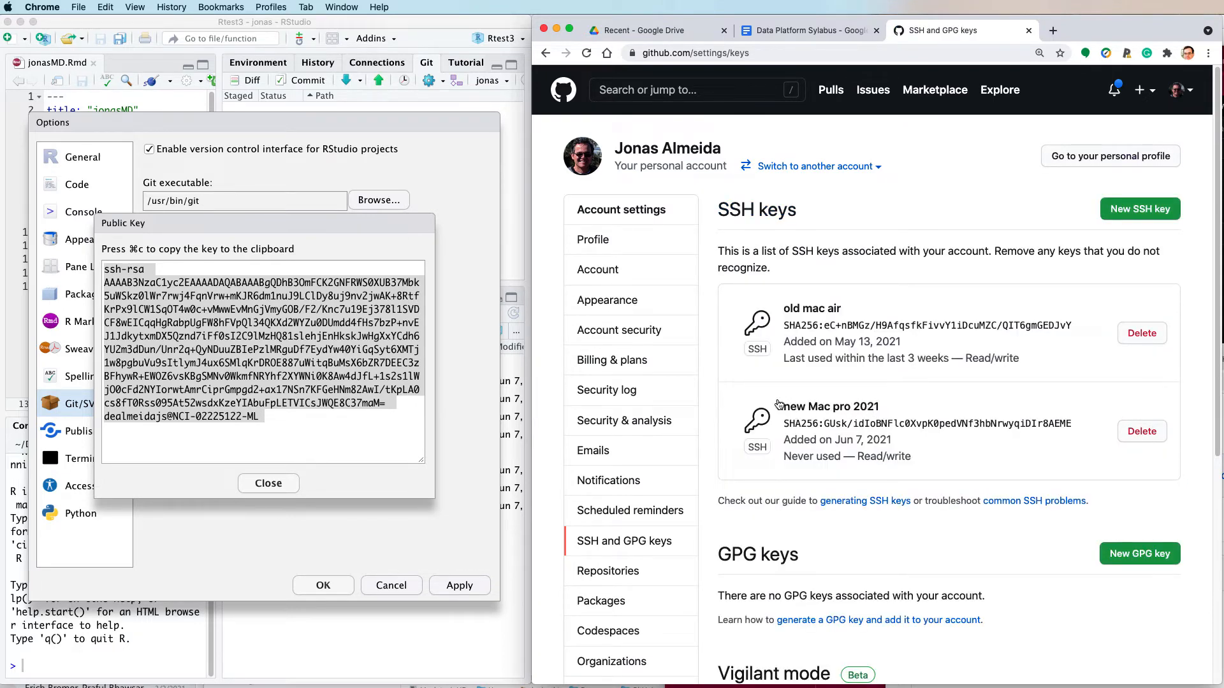
- Return to RStudio, close the public key view, and apply the Git/SVN options
left_click(263, 486)
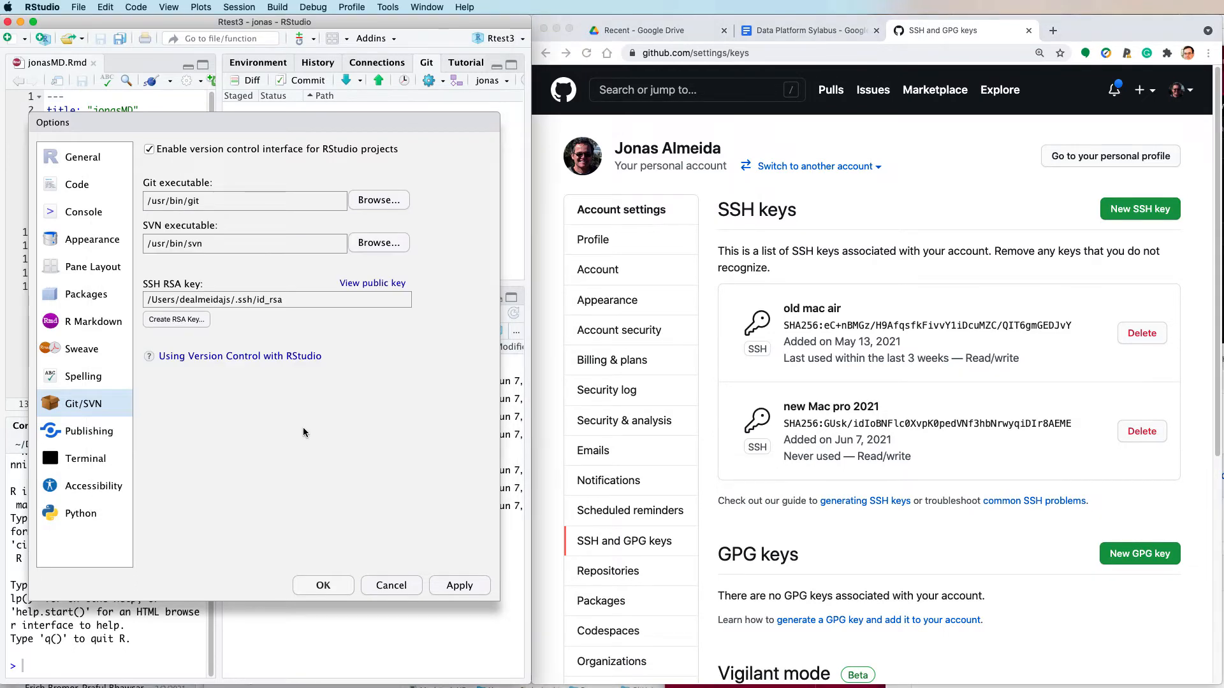
left_click(461, 590)
left_click(324, 585)
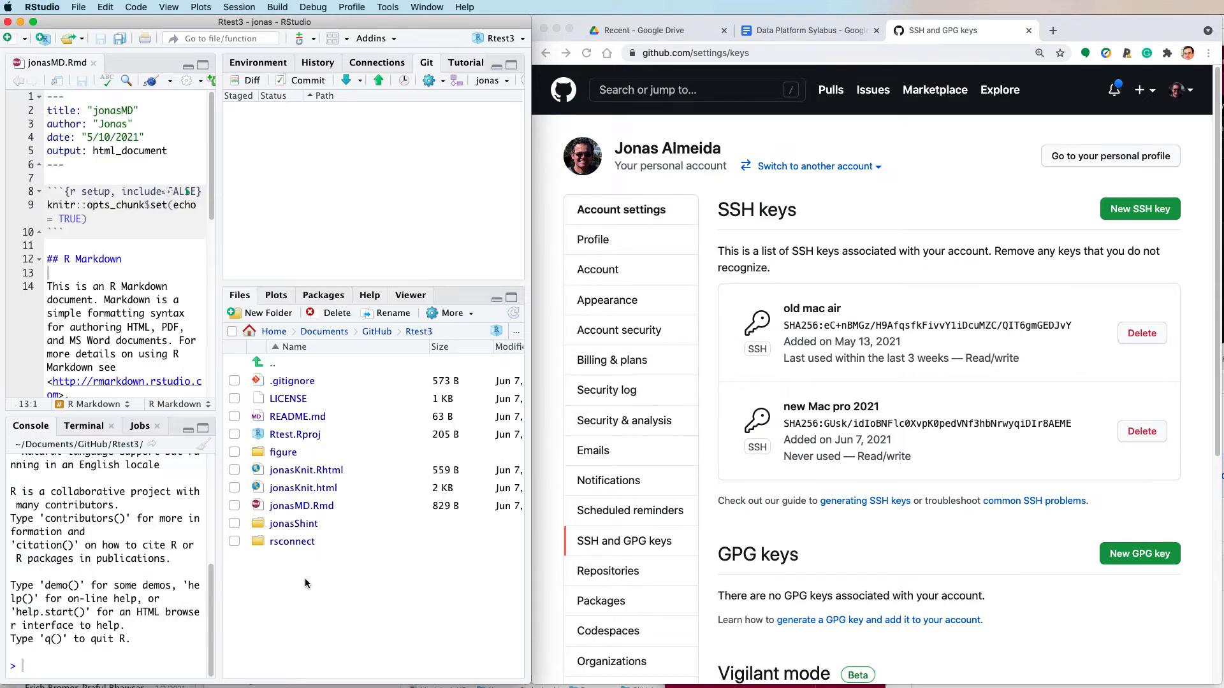
- Check out the remote branch Ayo, closing the deleted jonasMD.Rmd file, and open hello.R from that branch
left_click(507, 81)
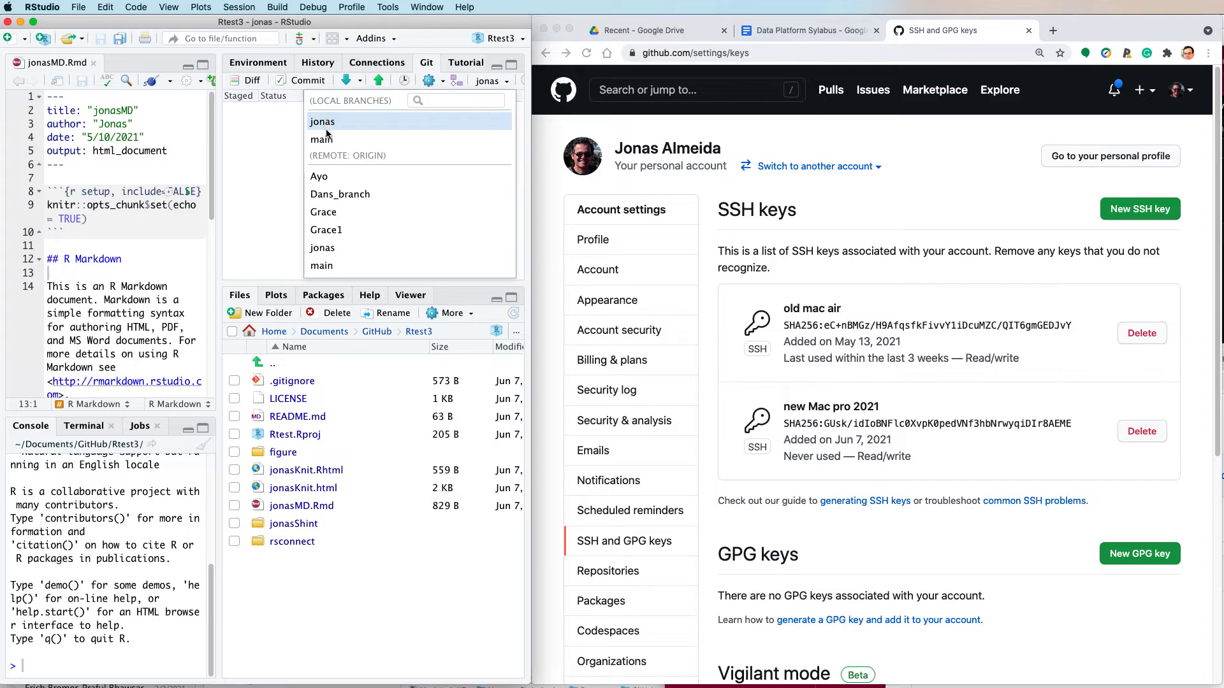
left_click(319, 176)
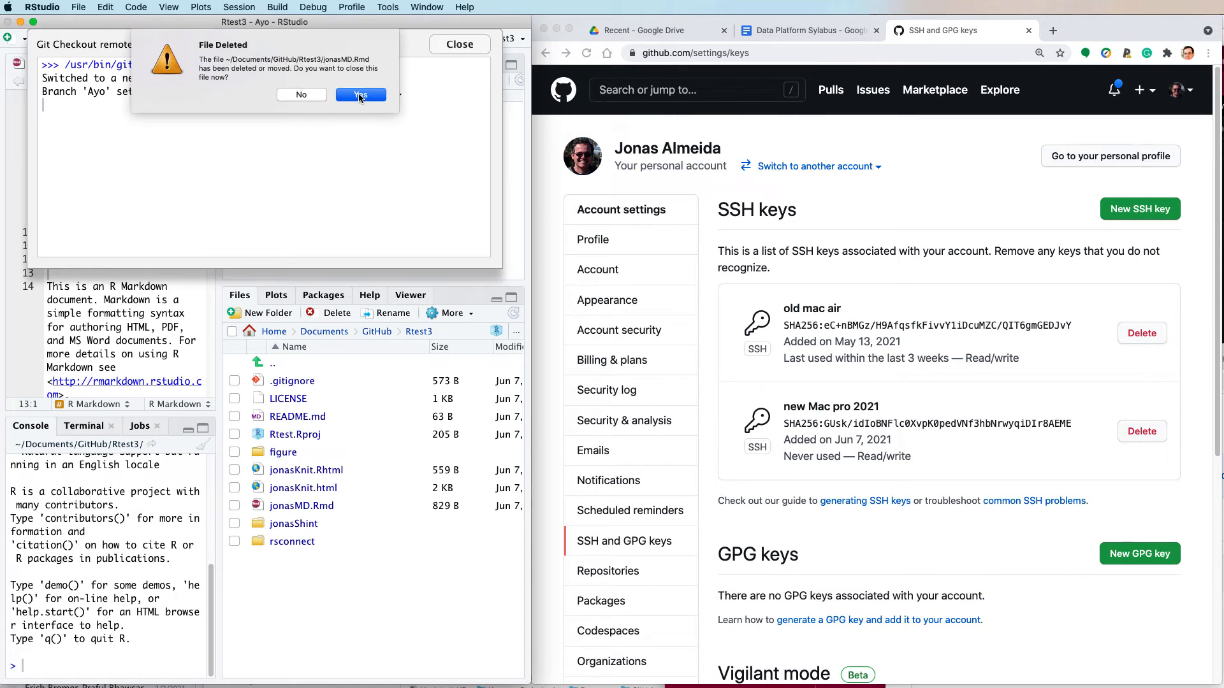
left_click(360, 95)
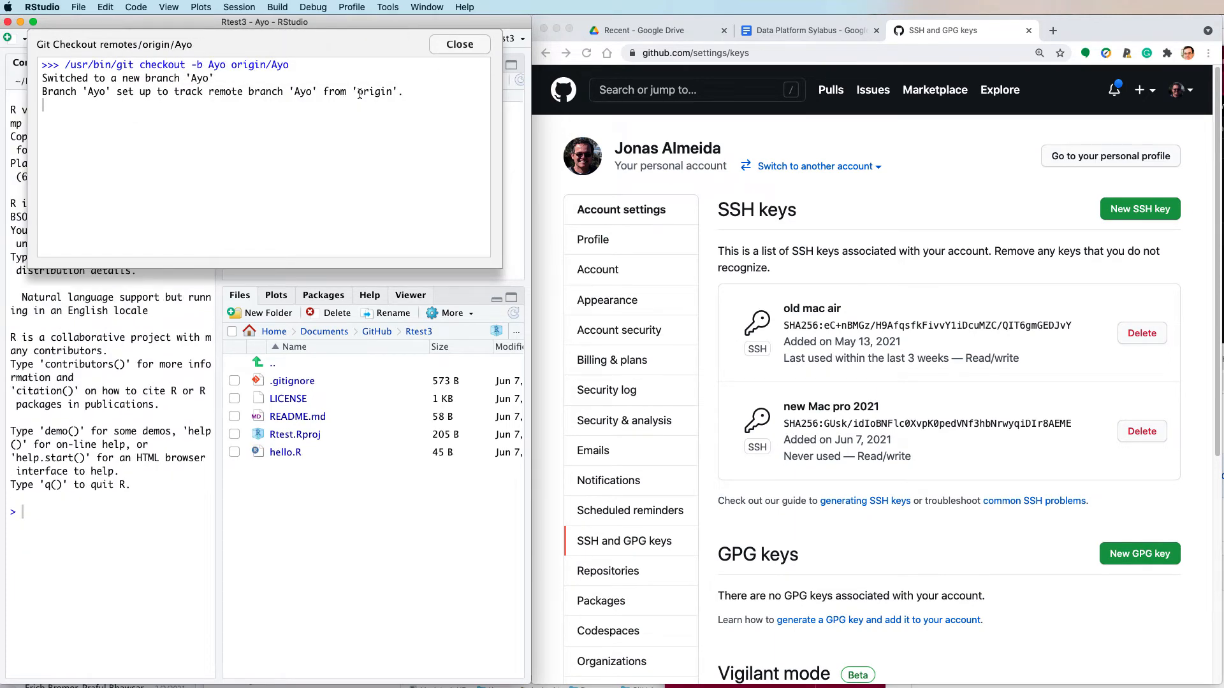
left_click(460, 44)
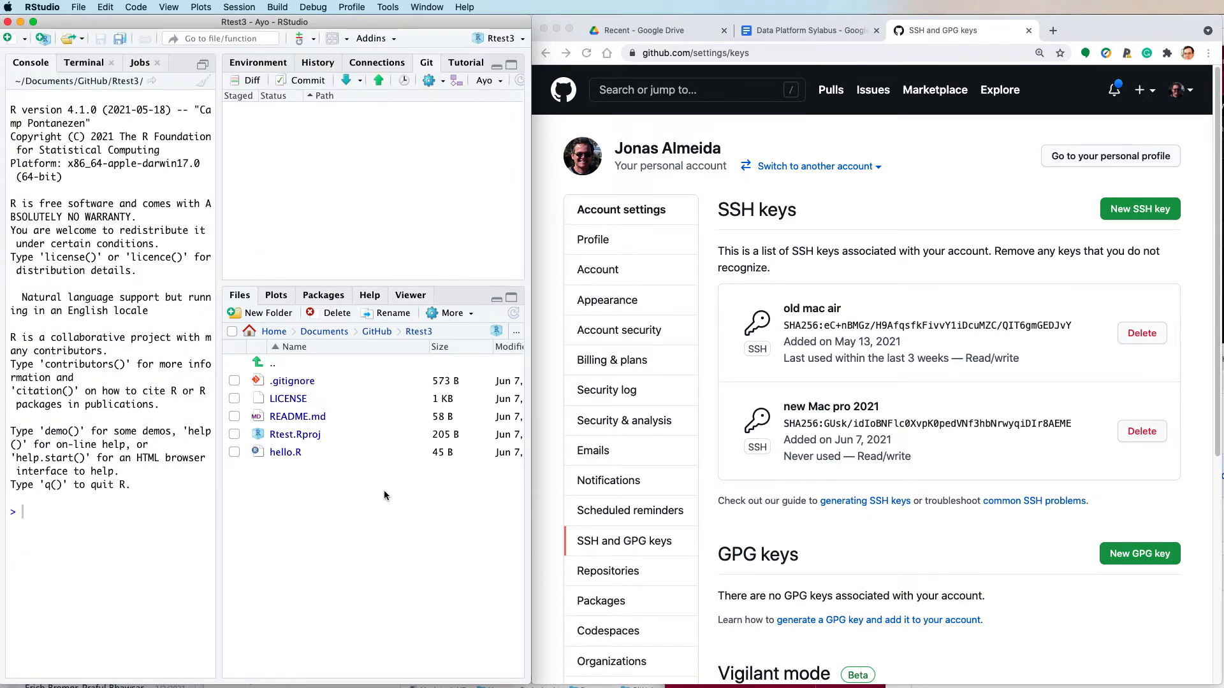
left_click(281, 453)
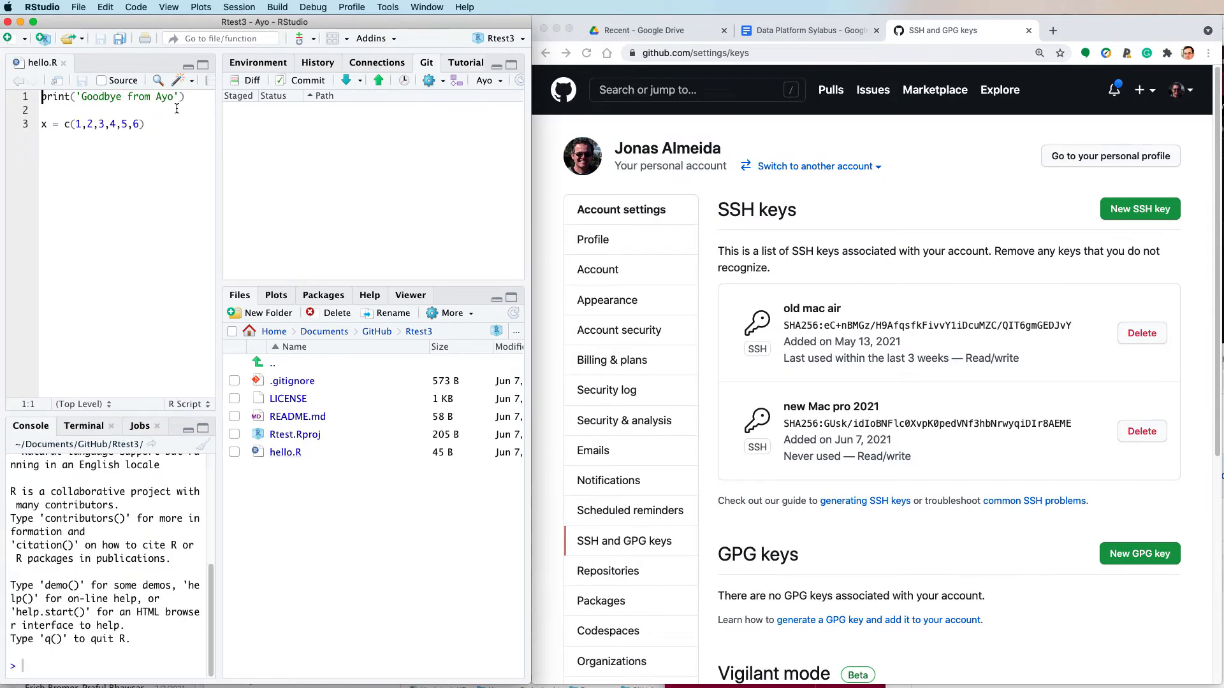
- Switch back to the local branch jonas and close the hello.R file that is missing from it
left_click(488, 81)
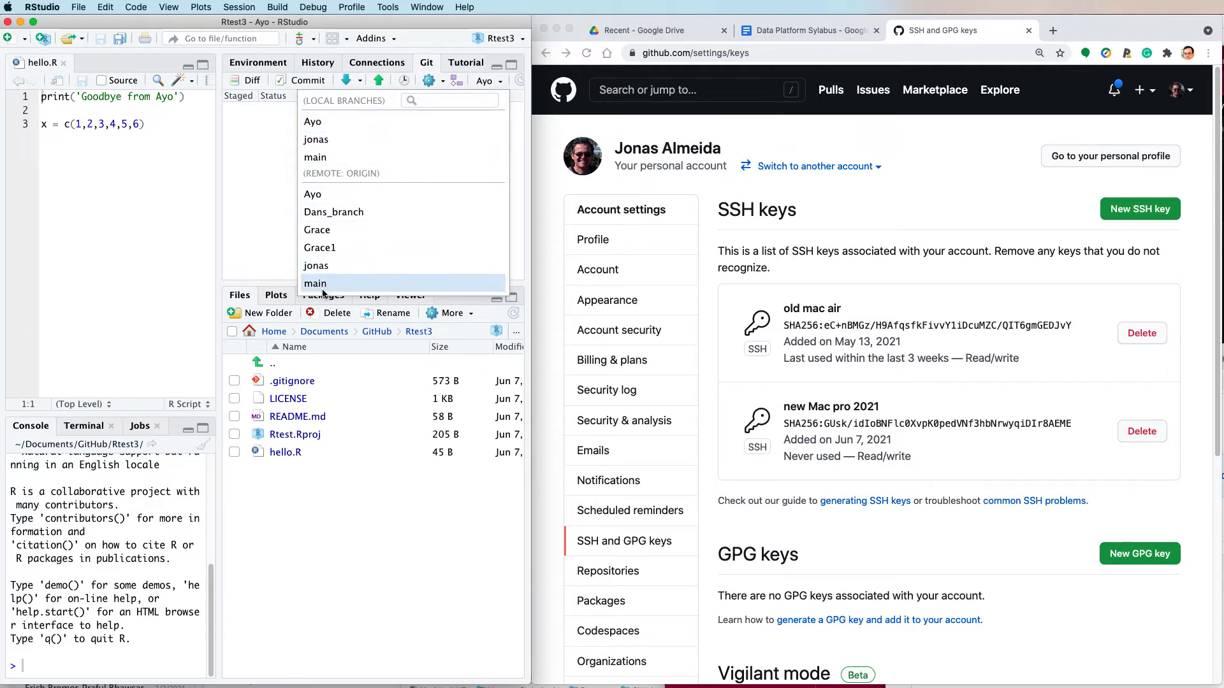
left_click(316, 140)
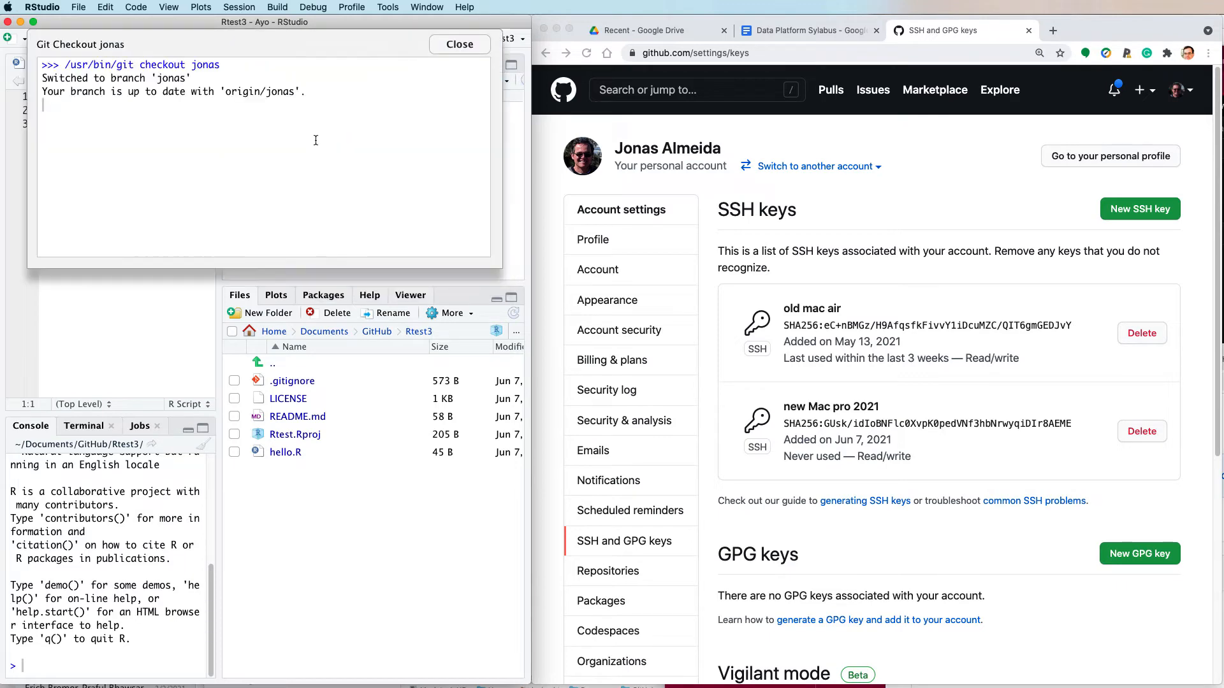
left_click(361, 92)
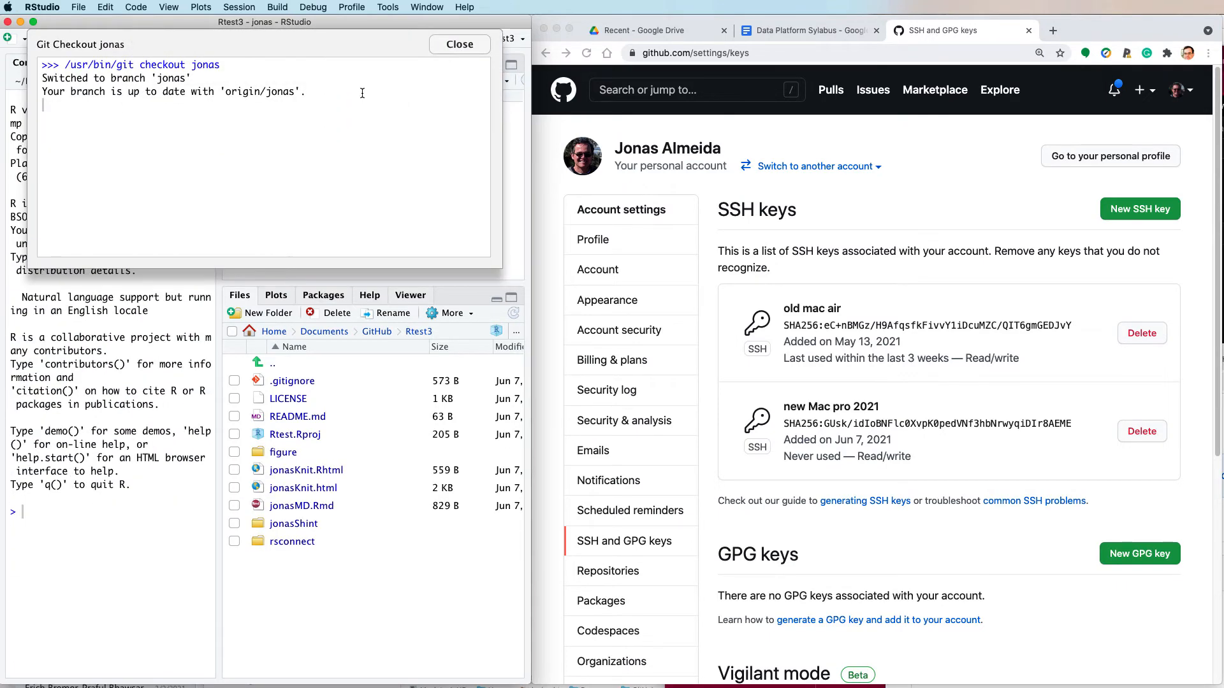
left_click(459, 44)
- Open README.md, append ":-)" to the end of its description line, and save the file
left_click(270, 434)
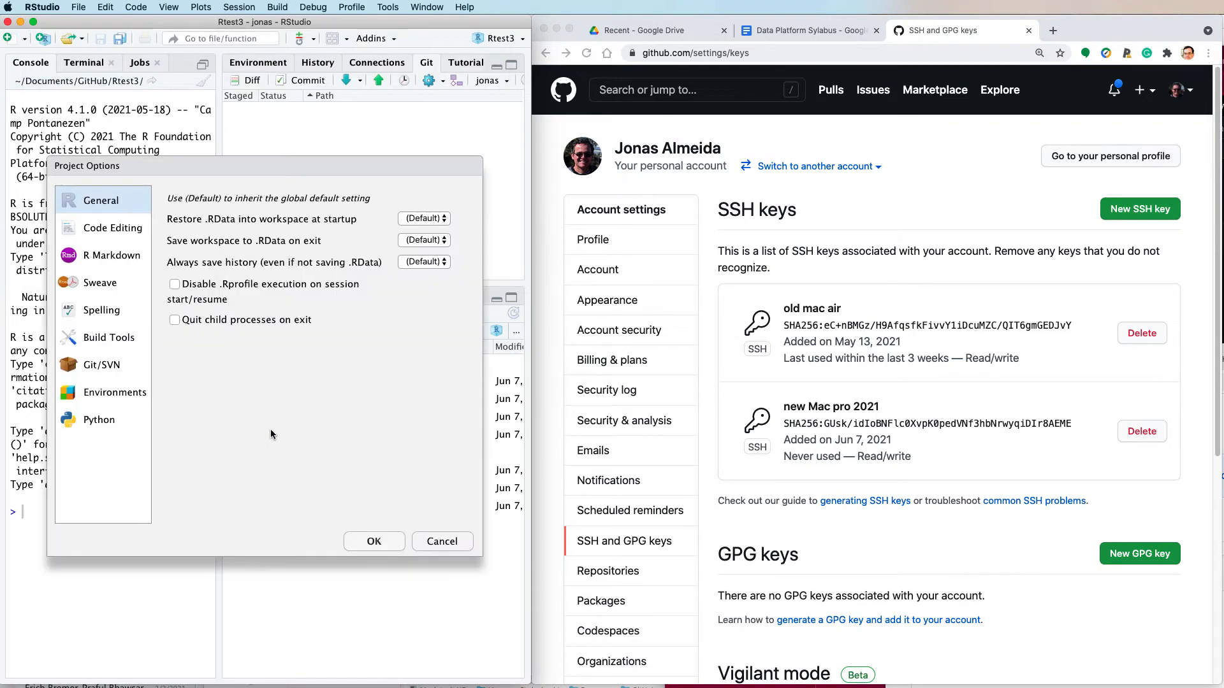
left_click(441, 541)
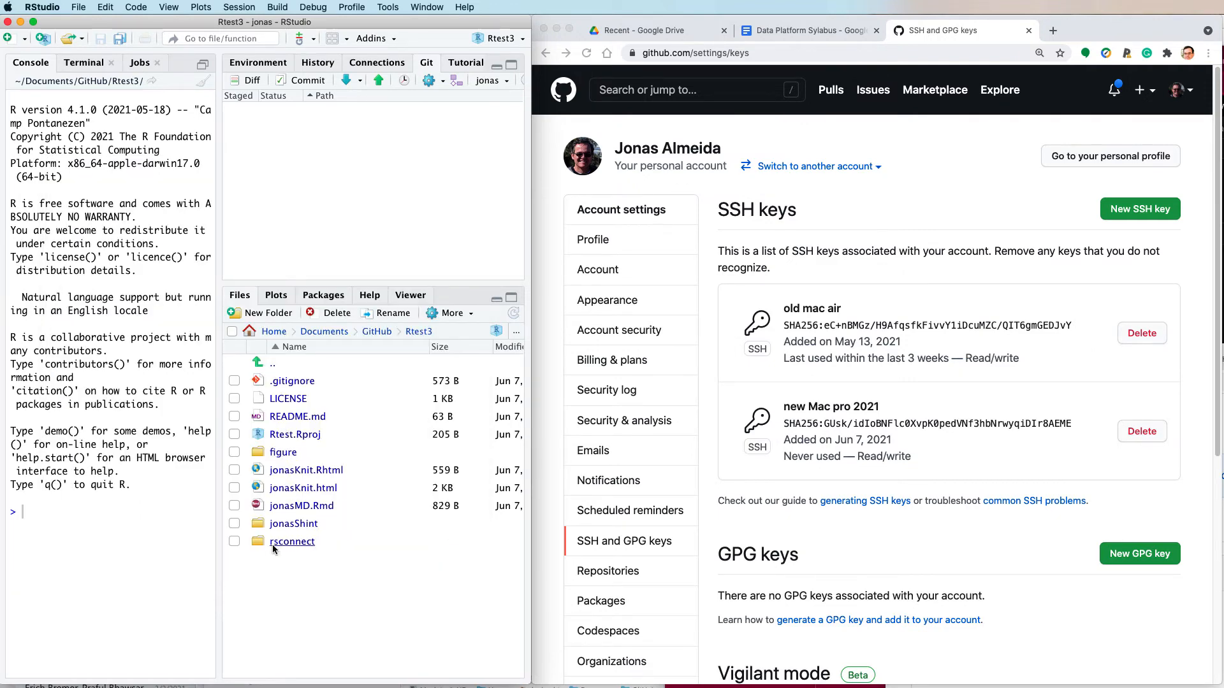
left_click(294, 417)
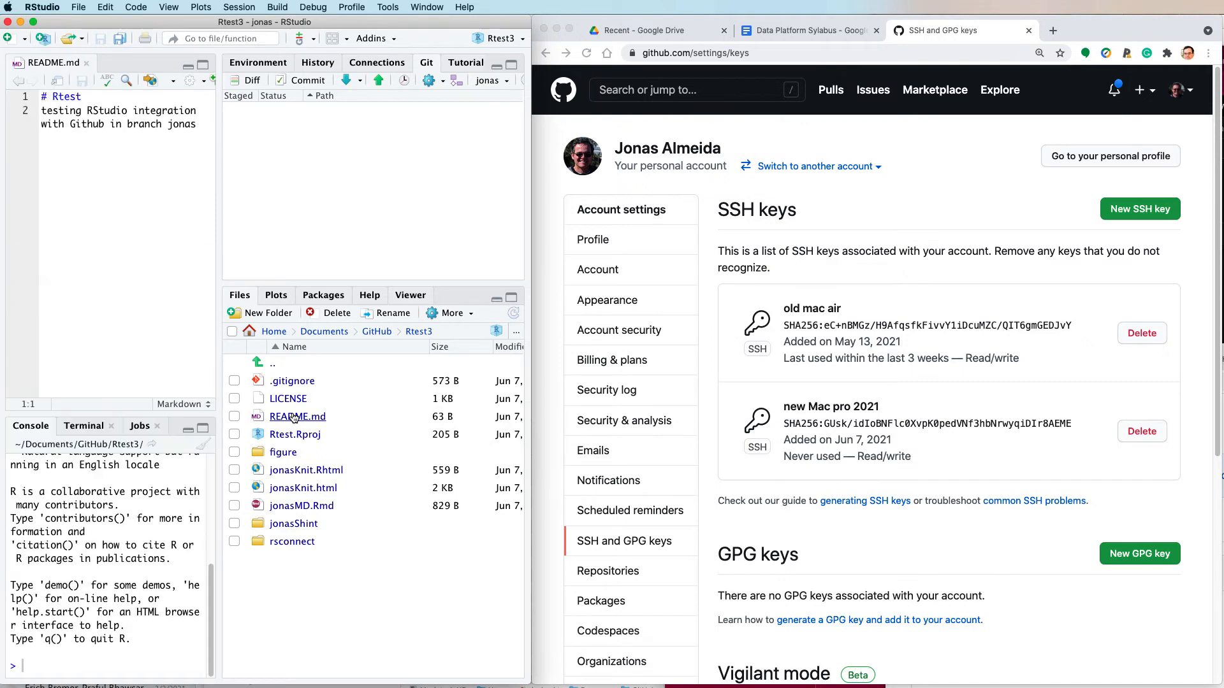
left_click(211, 124)
type(":-)")
key("super+s")
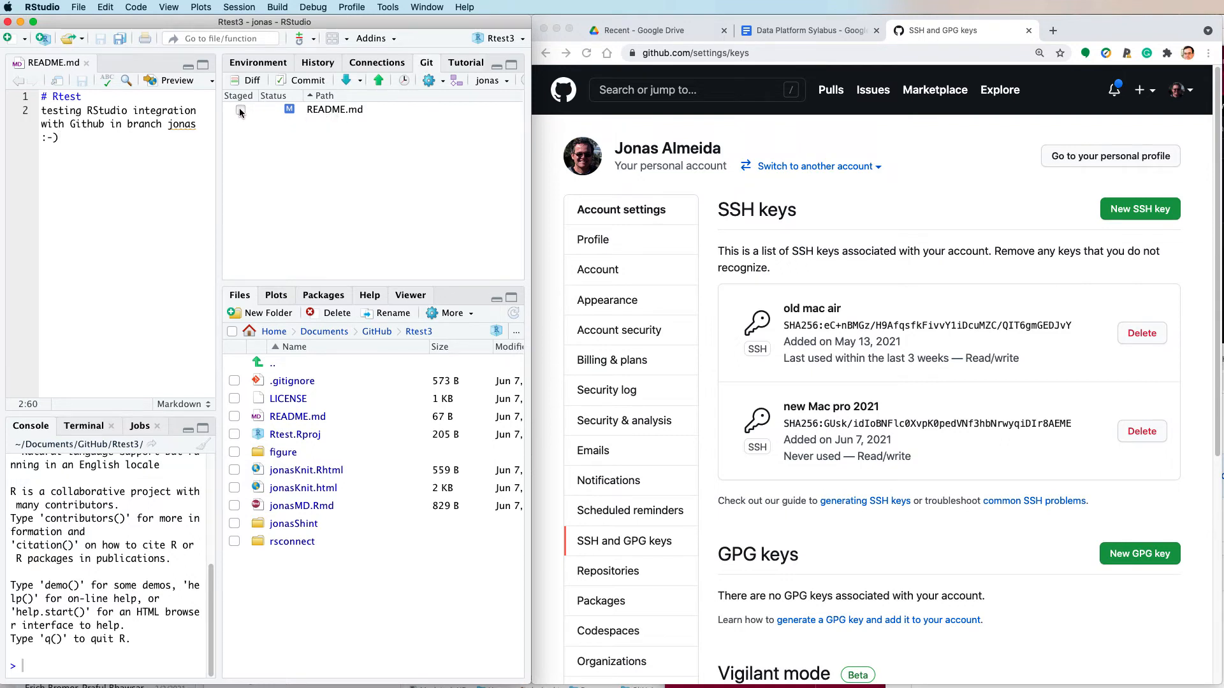
- Commit the README.md change with the message "smile" and push it to the remote jonas branch
left_click(241, 111)
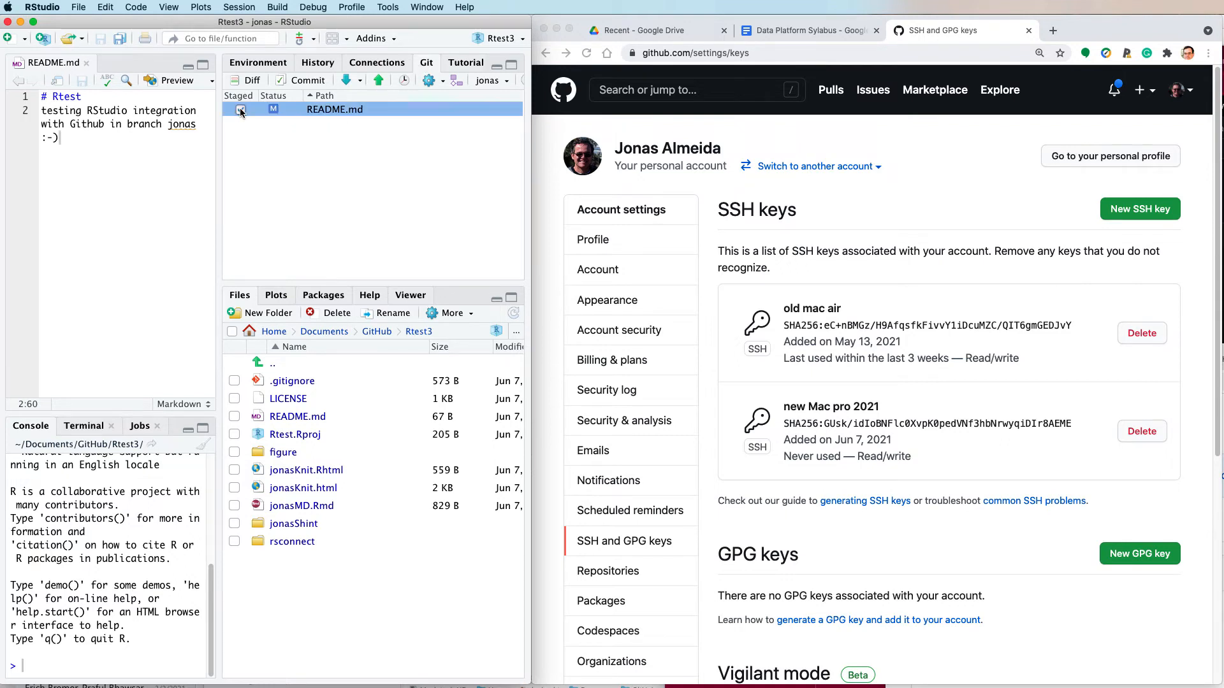
left_click(312, 82)
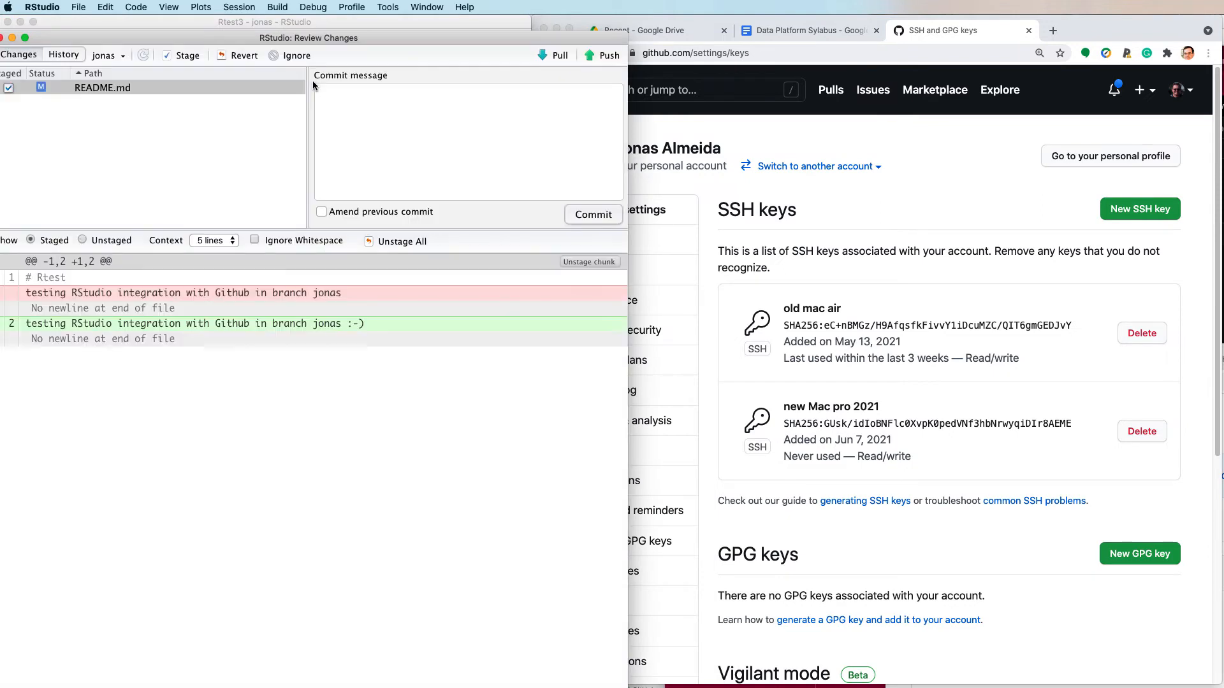
left_click(353, 94)
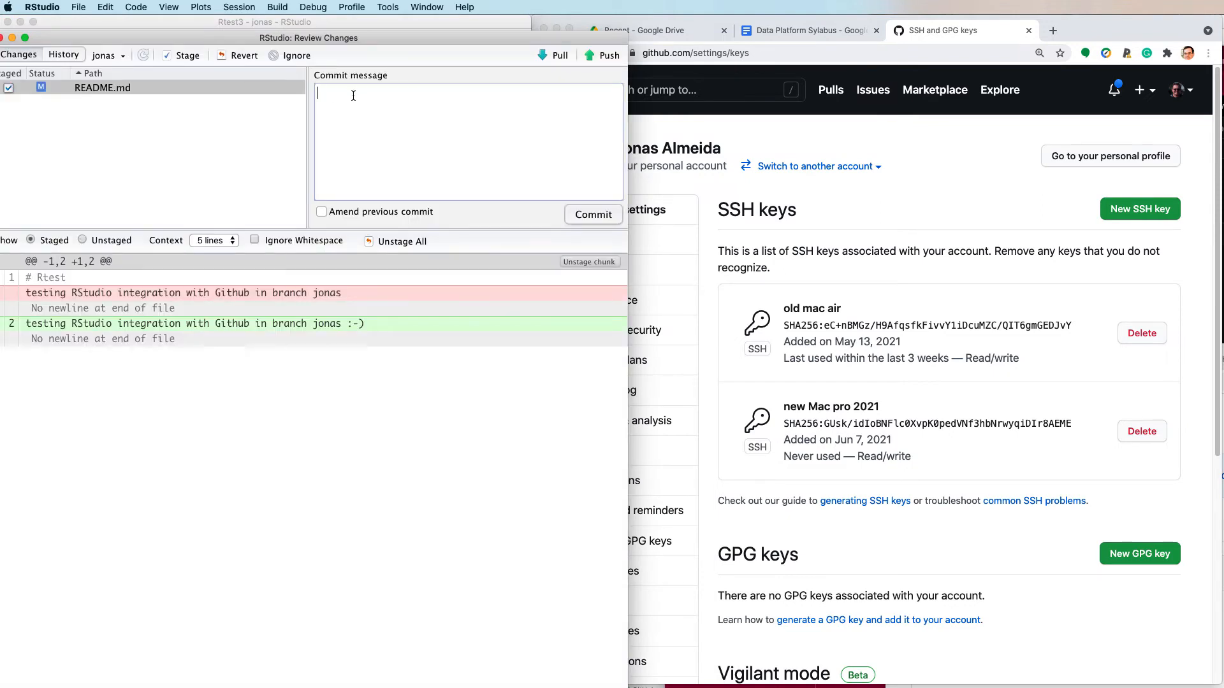
type("smile")
left_click(588, 216)
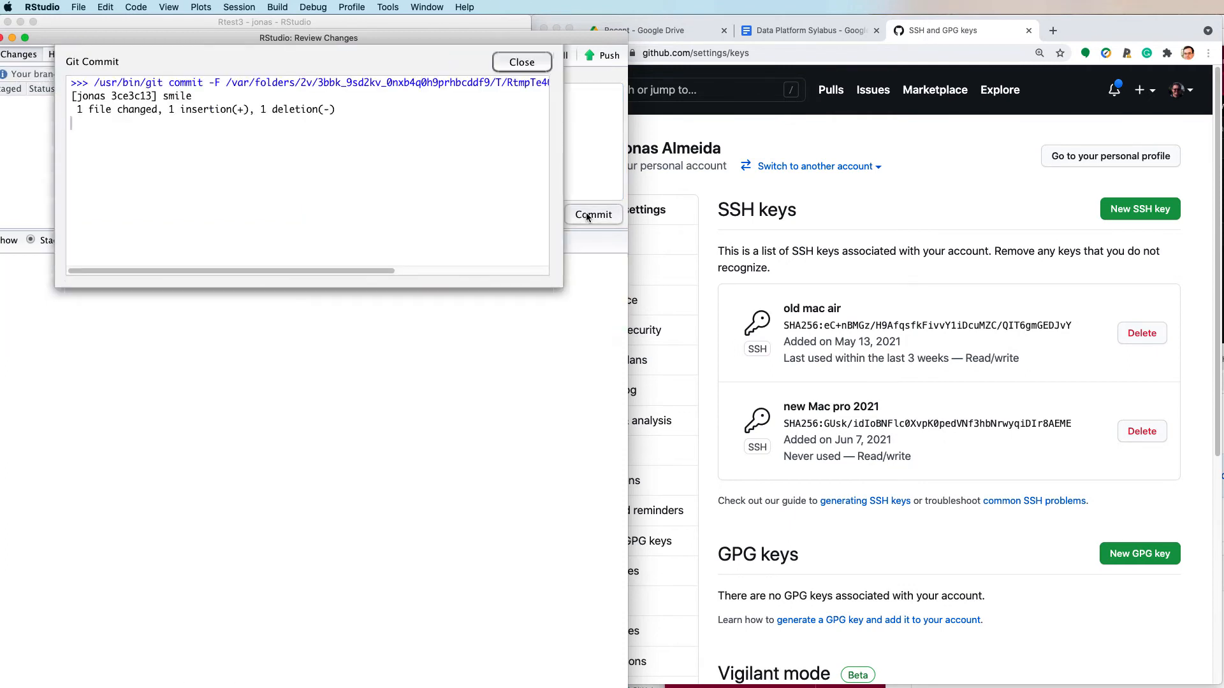
left_click(521, 63)
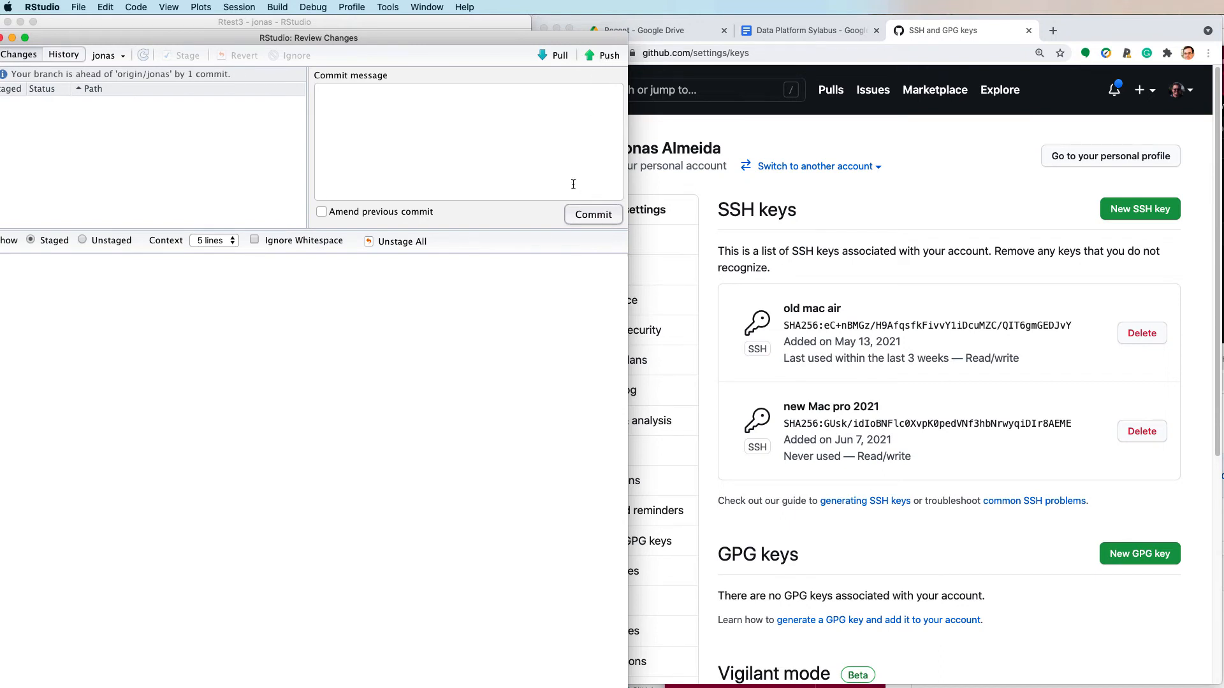
left_click(605, 59)
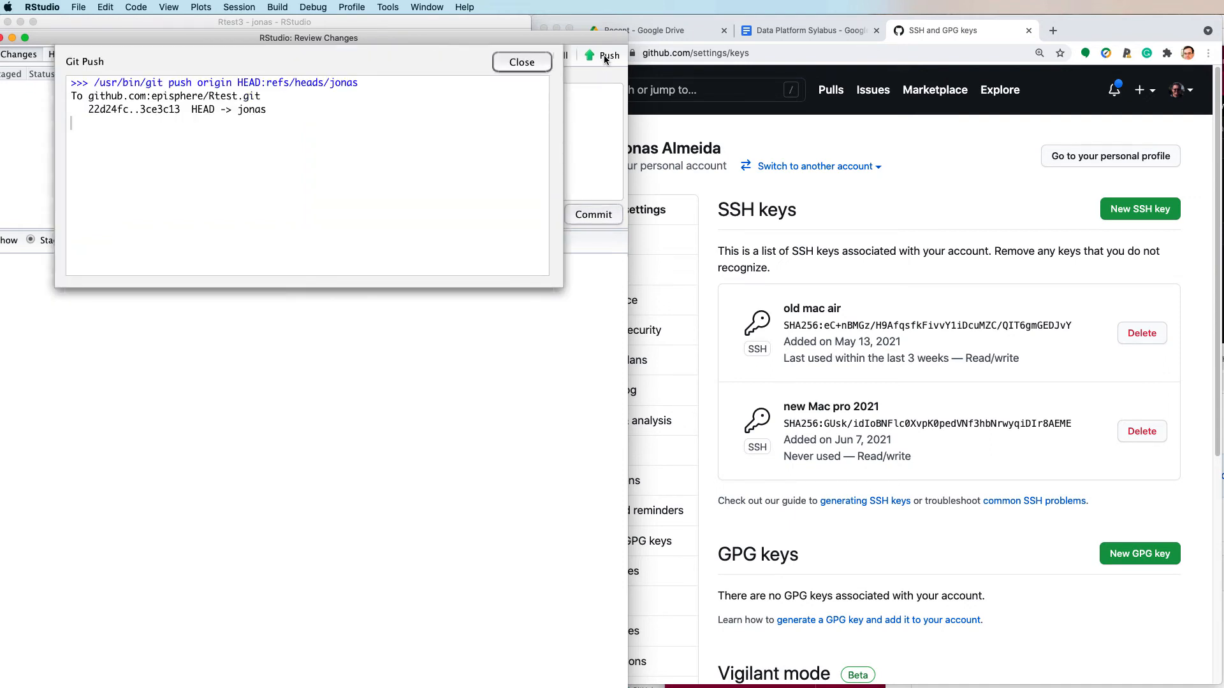
left_click(520, 63)
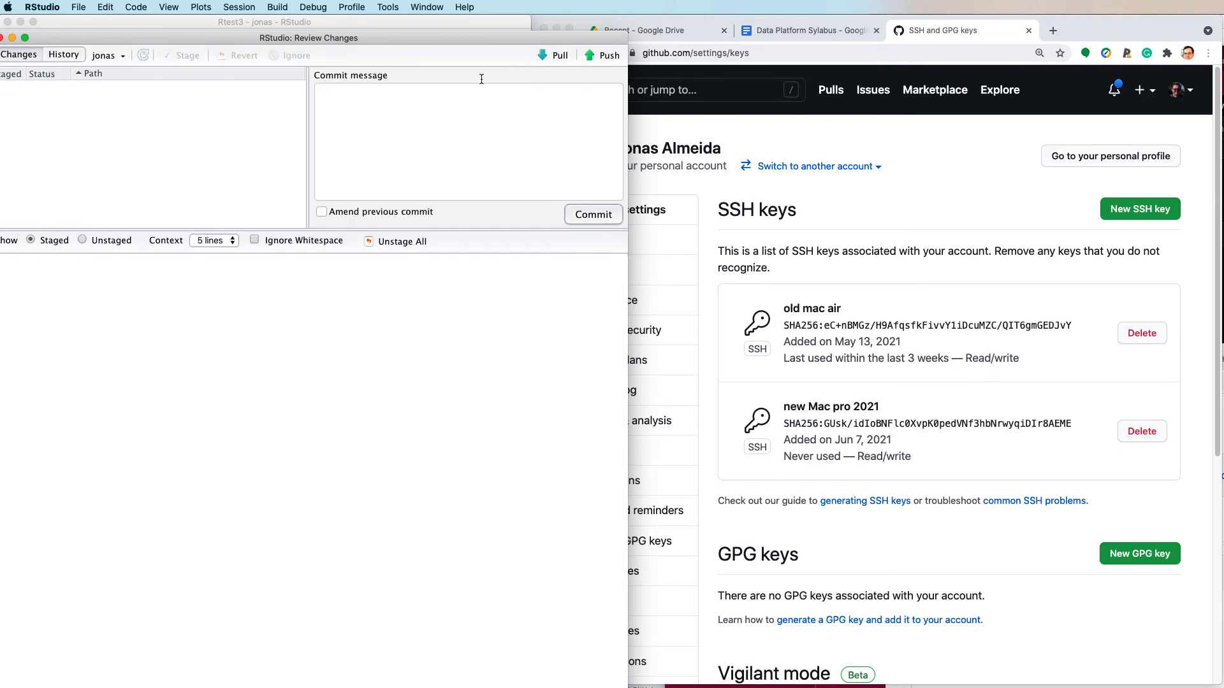
- Switch to Chrome, return to the Data Platform Sylabus, and open its github.com/episphere/Rtest link
left_click(948, 219)
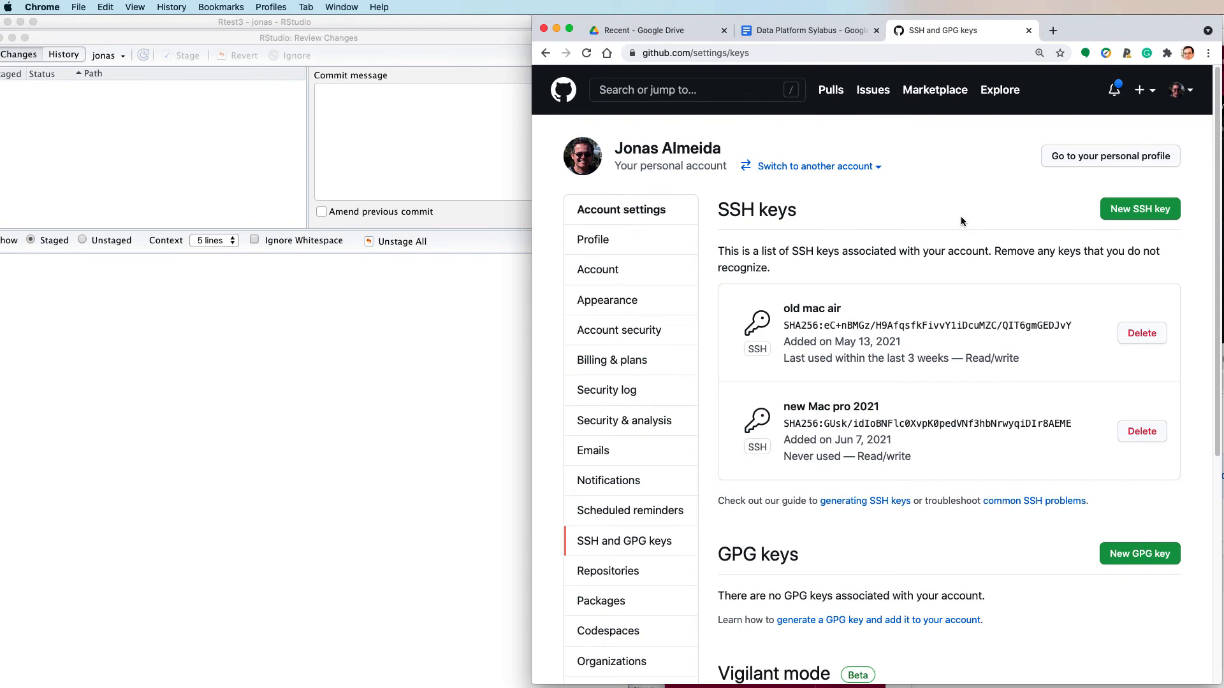
left_click(826, 31)
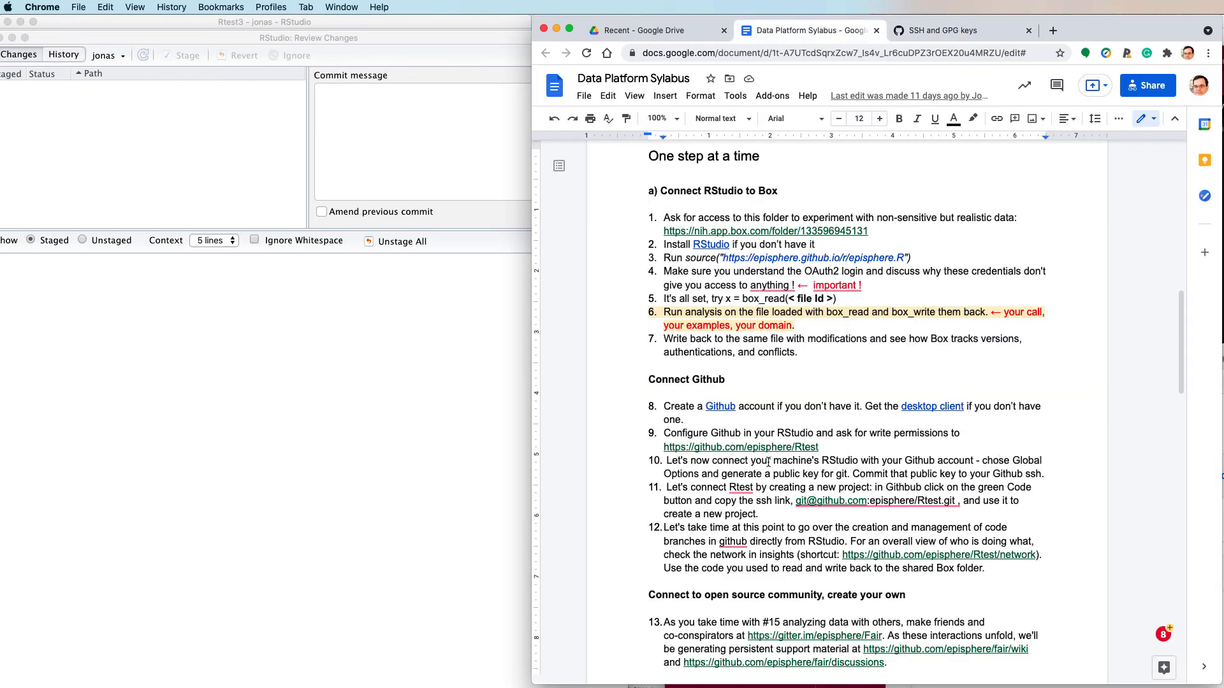
left_click(941, 469)
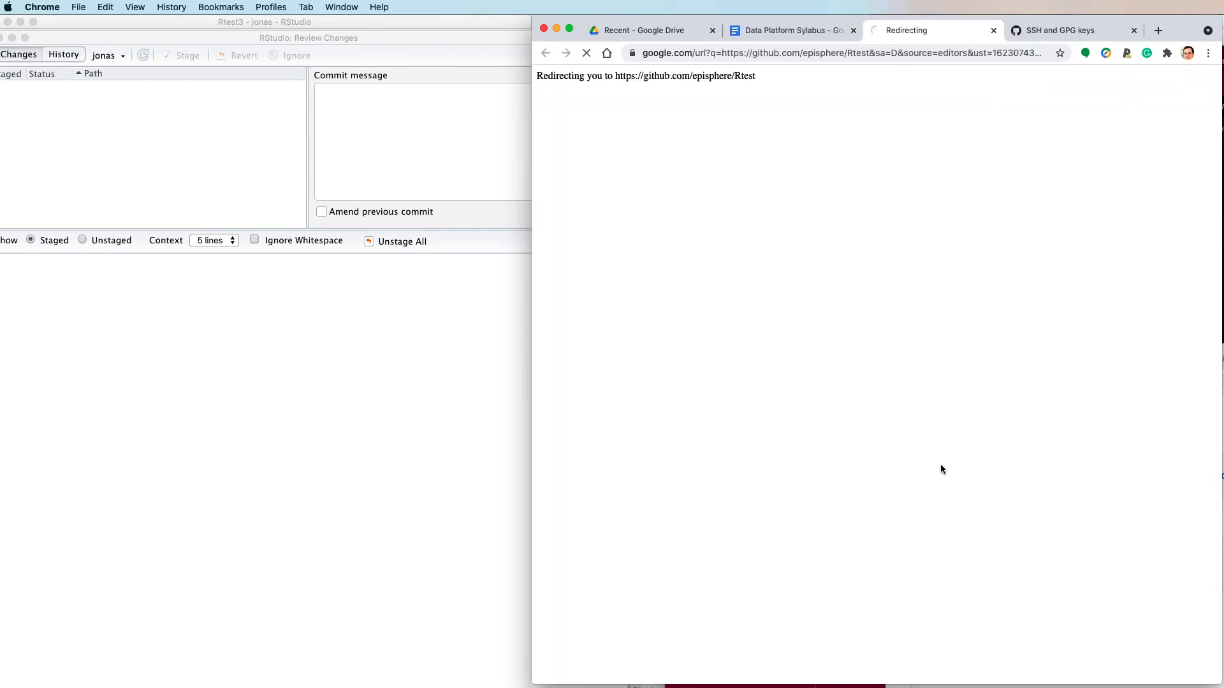
- Switch the Rtest repository to the jonas branch and view README.md to check the pushed change
left_click(617, 305)
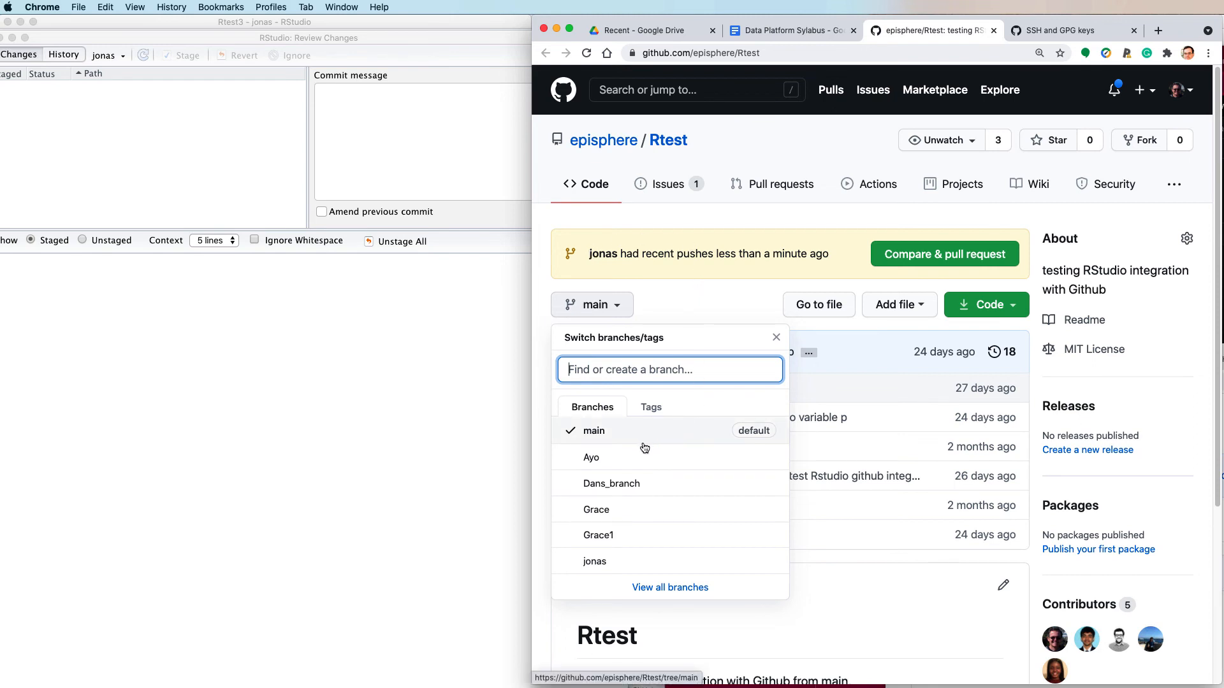
left_click(594, 565)
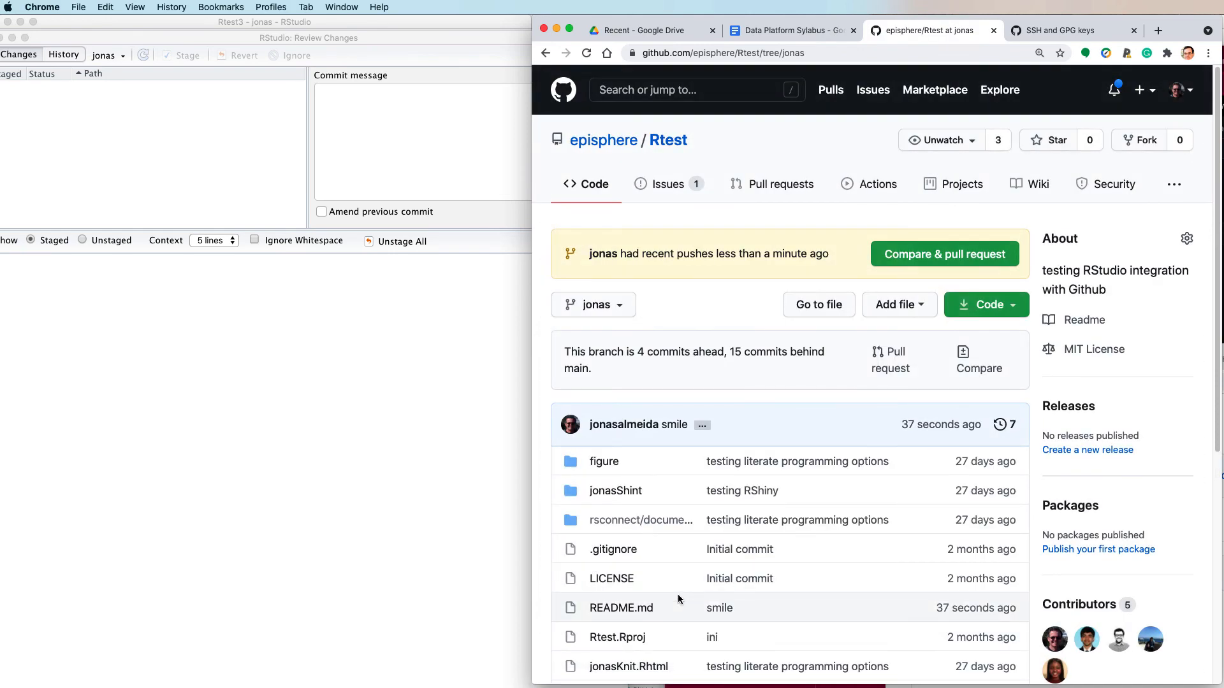
scroll(679, 599, "down", 2)
left_click(620, 554)
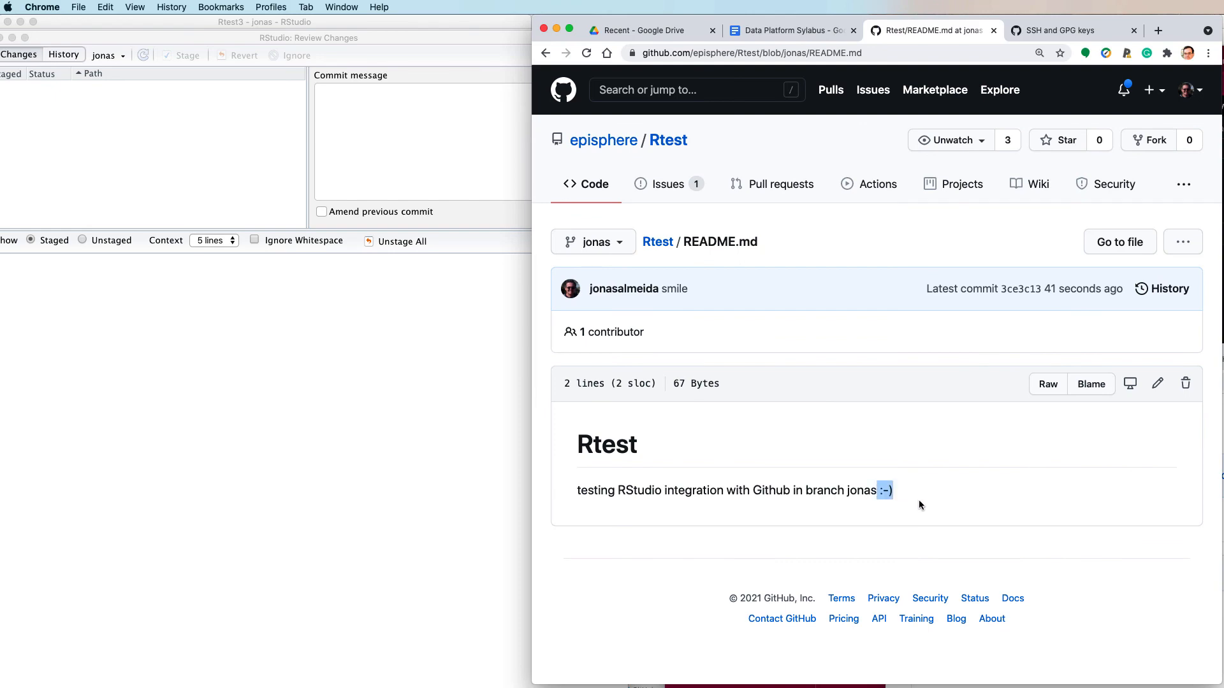
- Return to the Data Platform Sylabus and highlight the Connect Github instructions through item 11
left_click(771, 30)
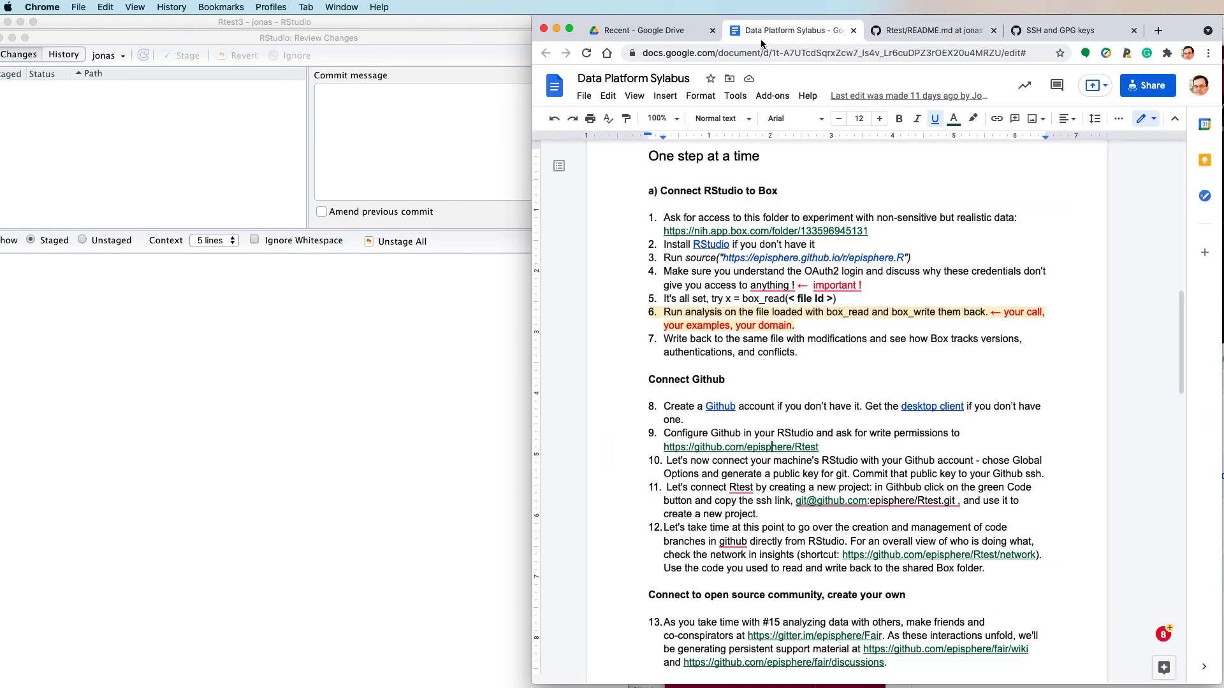
left_click_drag(649, 410, 798, 511)
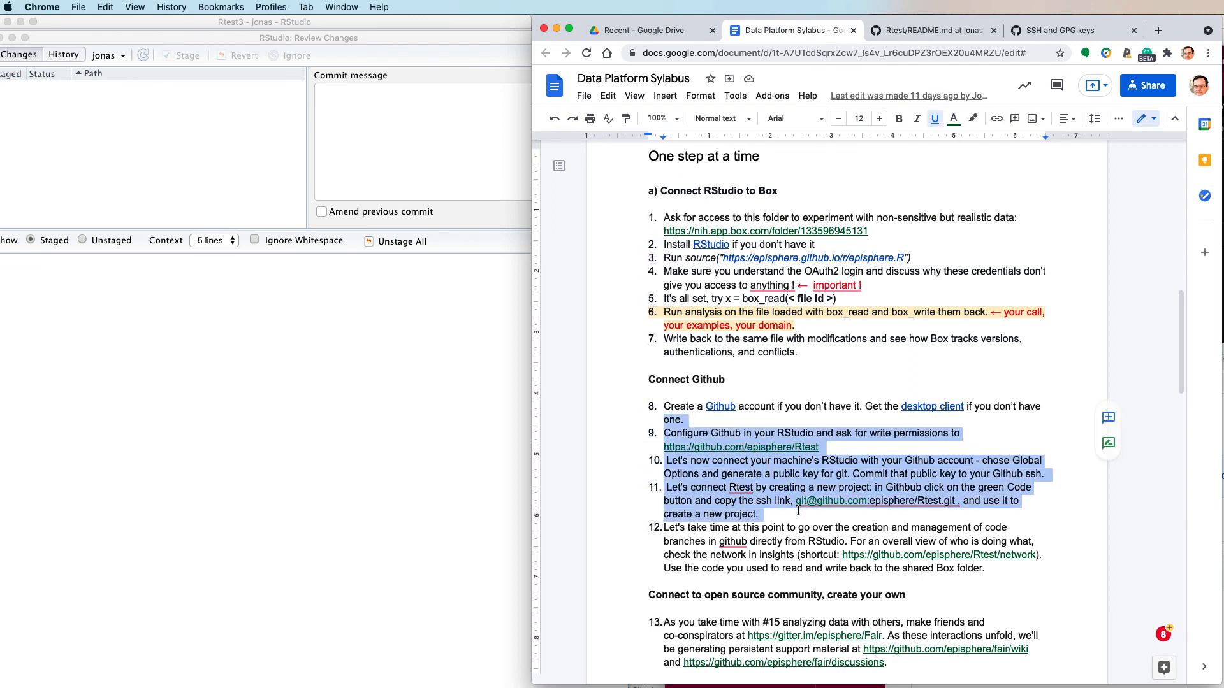